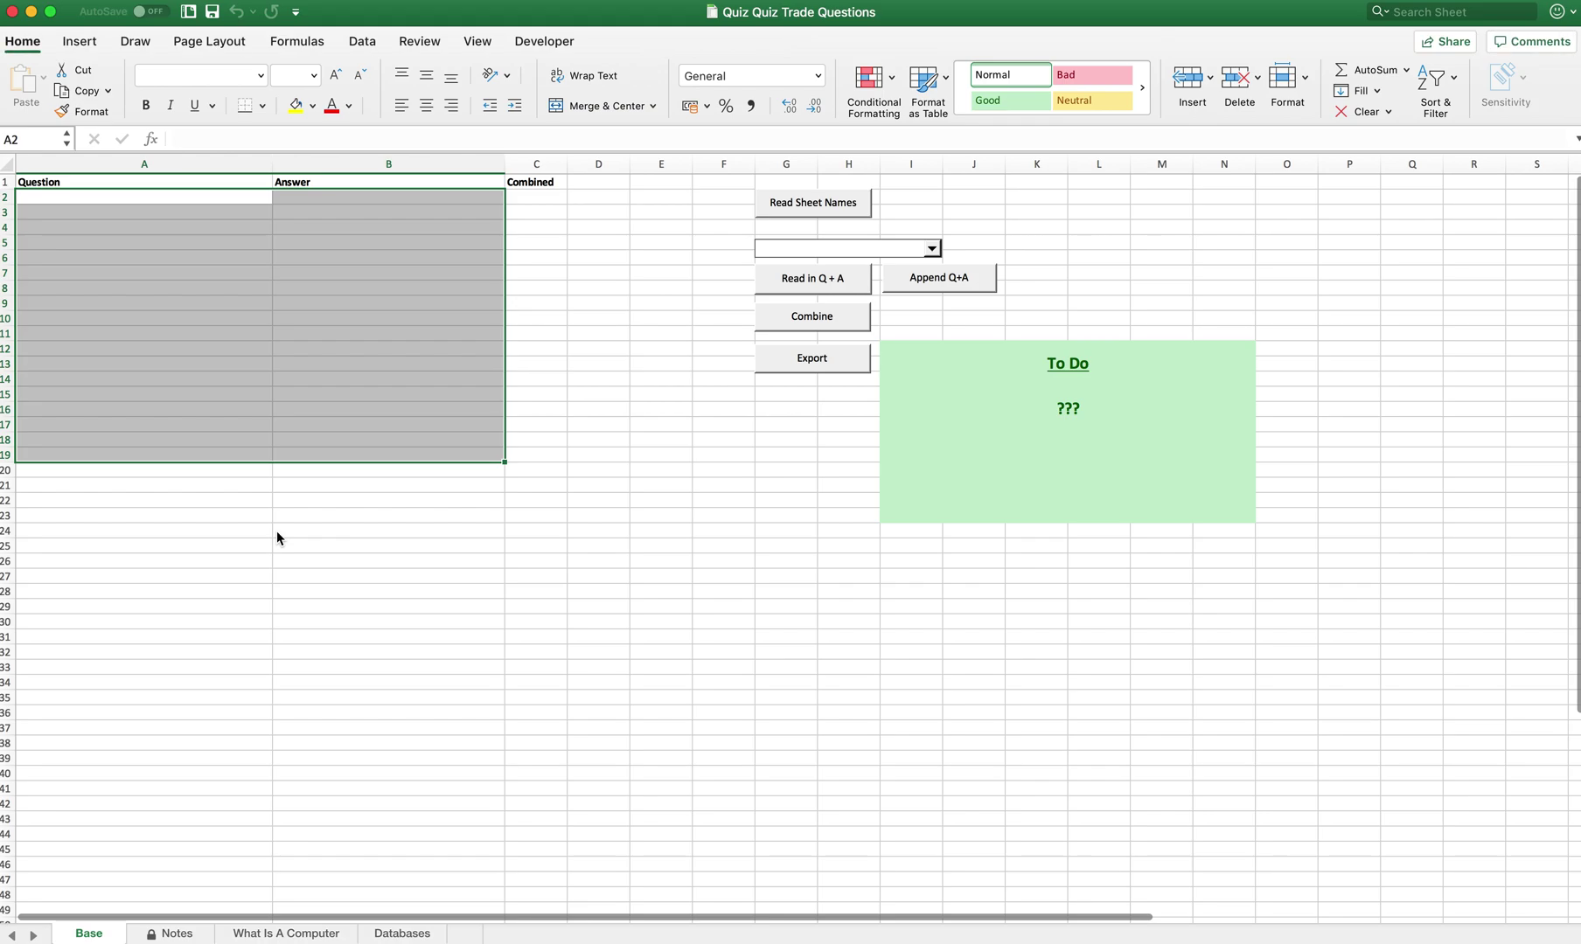
- Review the question and answer lists on the What Is A Computer and Databases sheets
left_click(195, 285)
left_click(180, 197)
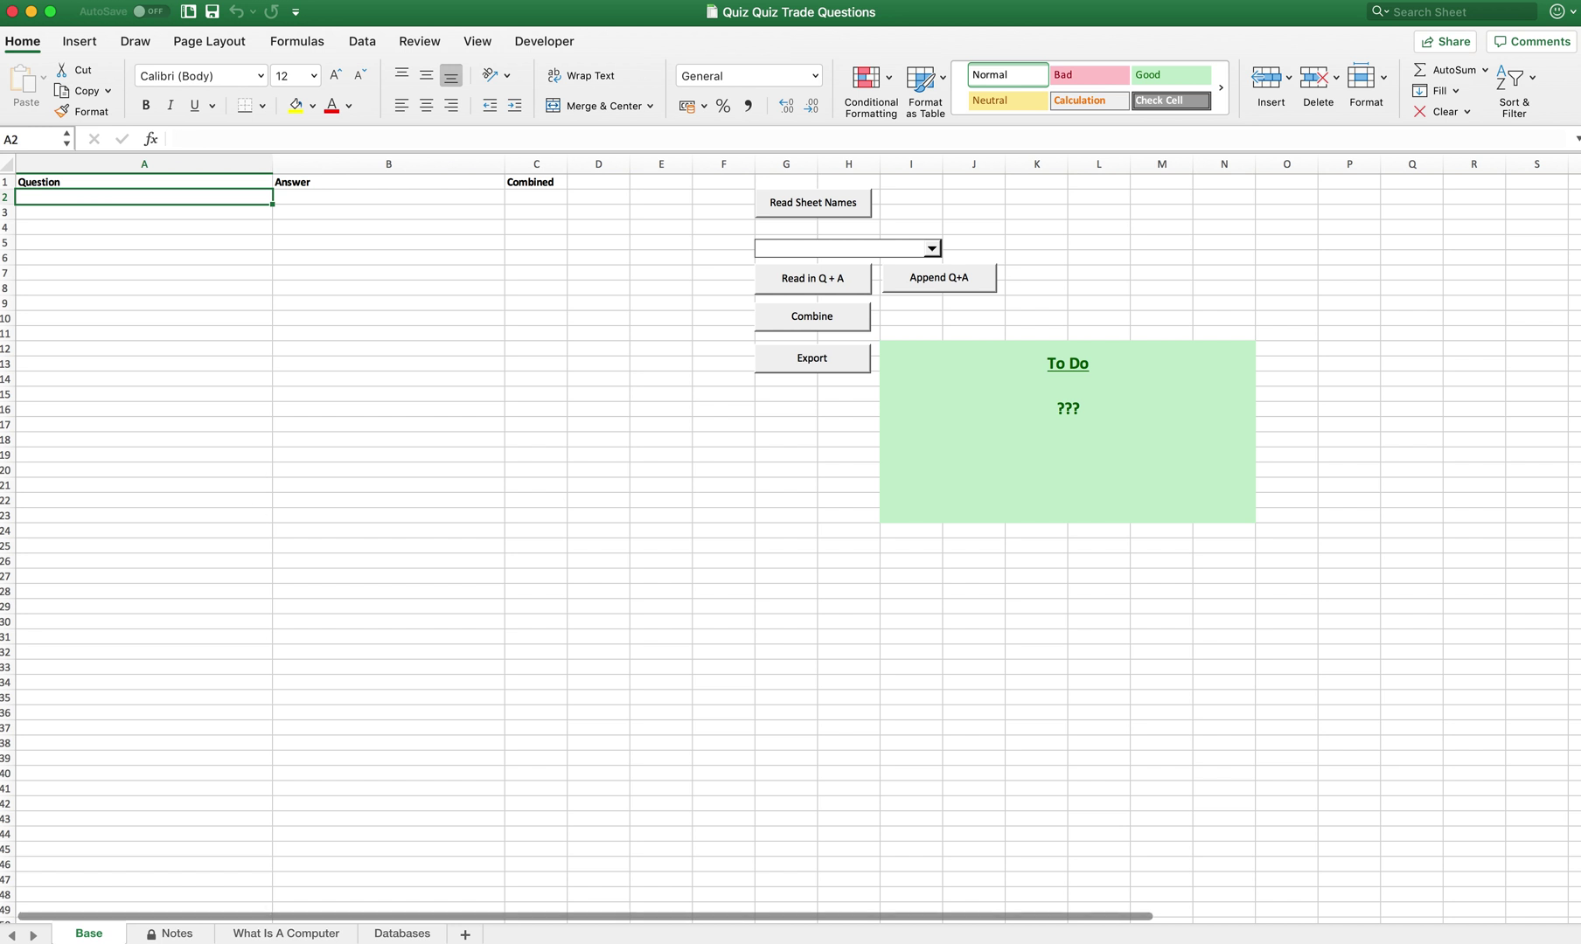
left_click(281, 938)
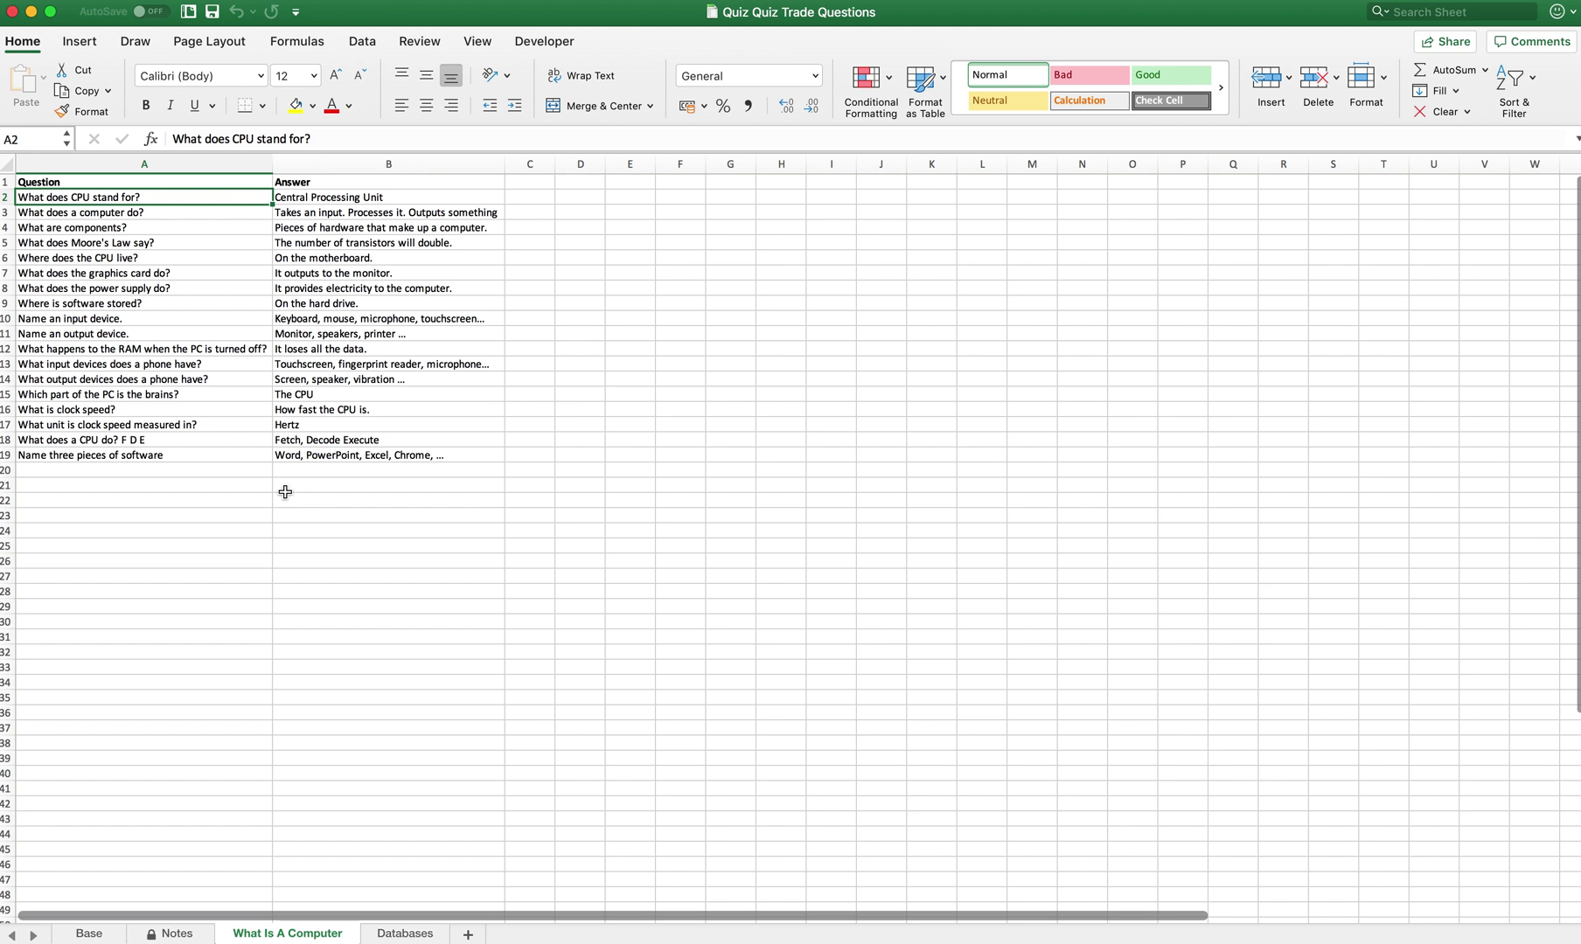
left_click(406, 934)
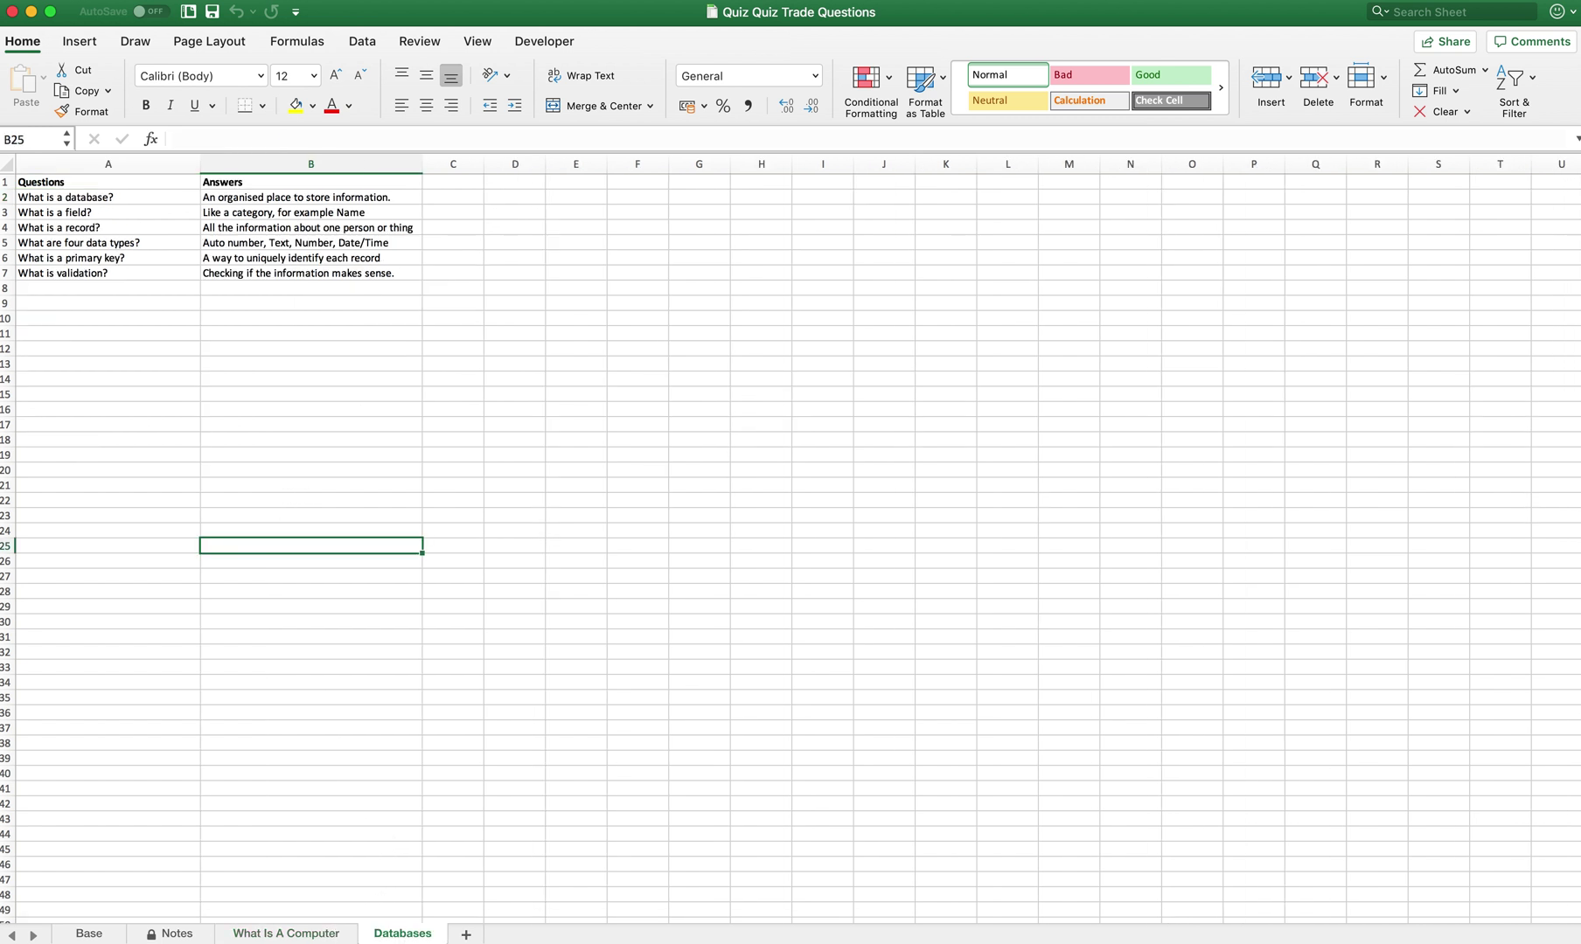
- Add a new sheet after Databases and name it Project Management
left_click(467, 935)
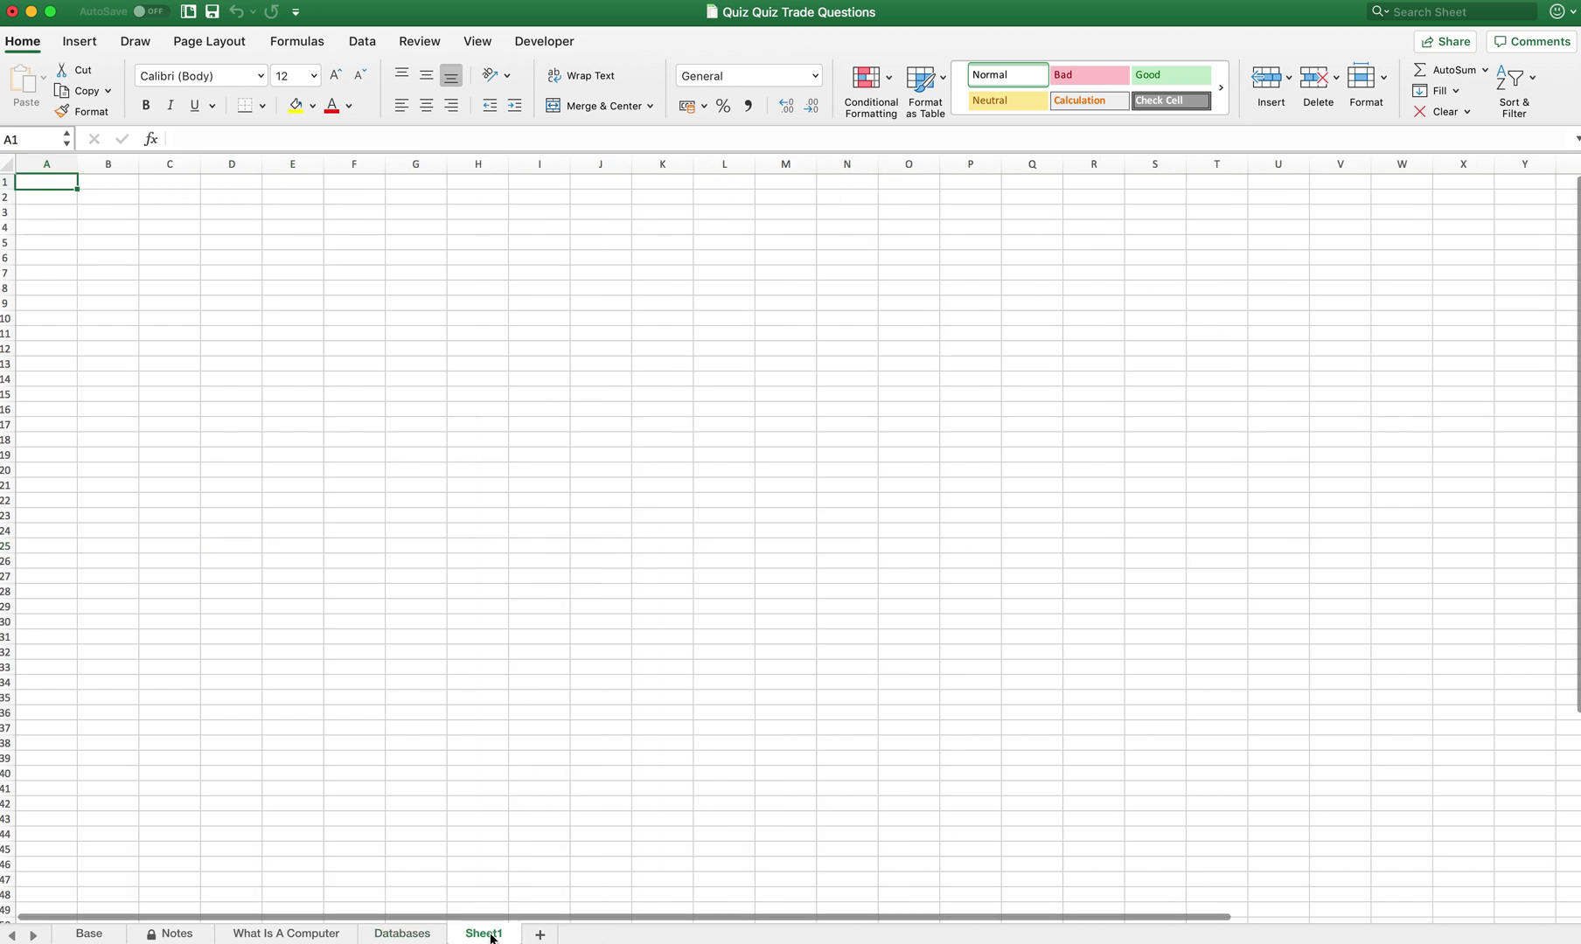
double_click(483, 934)
type("Project Management")
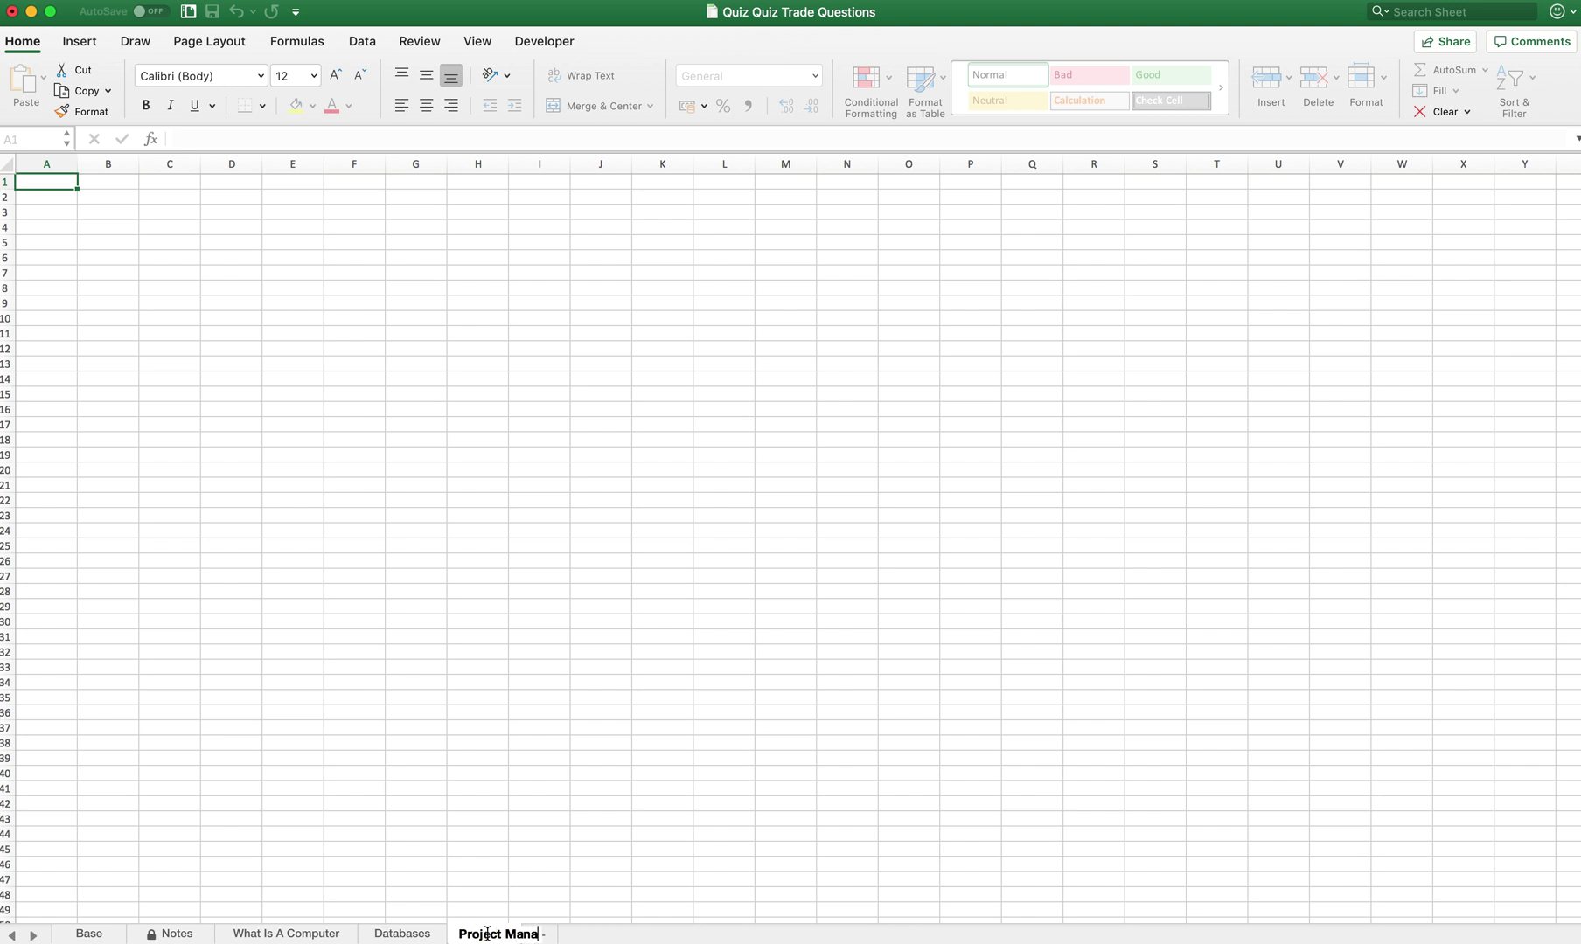
key("Return")
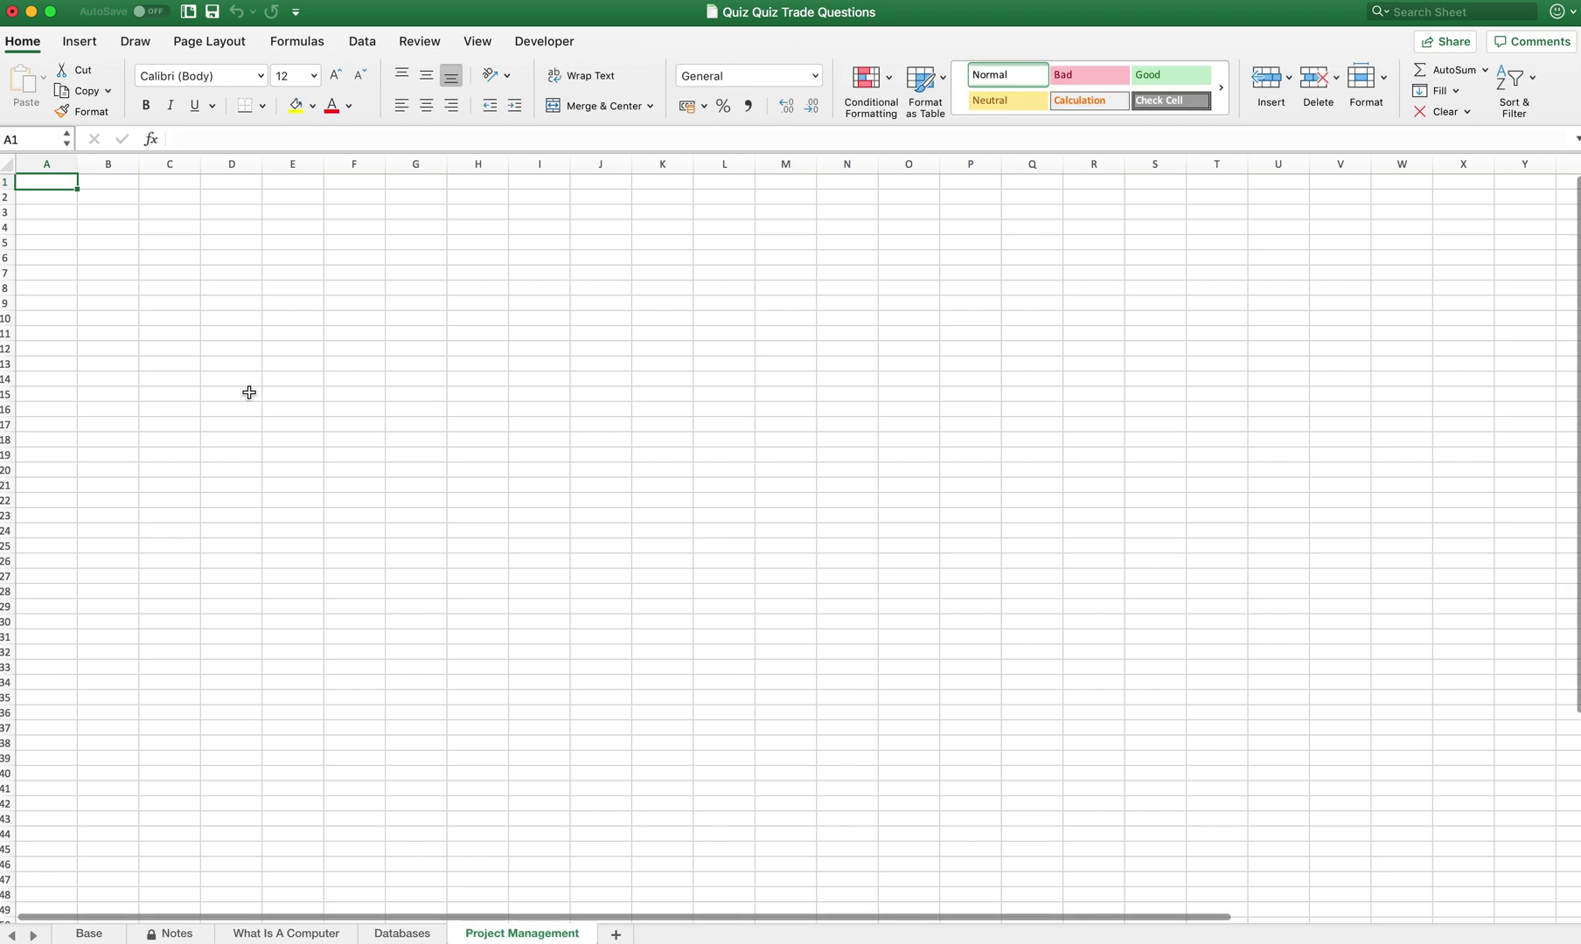
- Enter the headers Questions in A1 and Answers in B1 of the Project Management sheet
left_click(44, 181)
type("Quetio")
key("BackSpace")
key("BackSpace")
key("BackSpace")
type("stions")
key("Tab")
type("Answ")
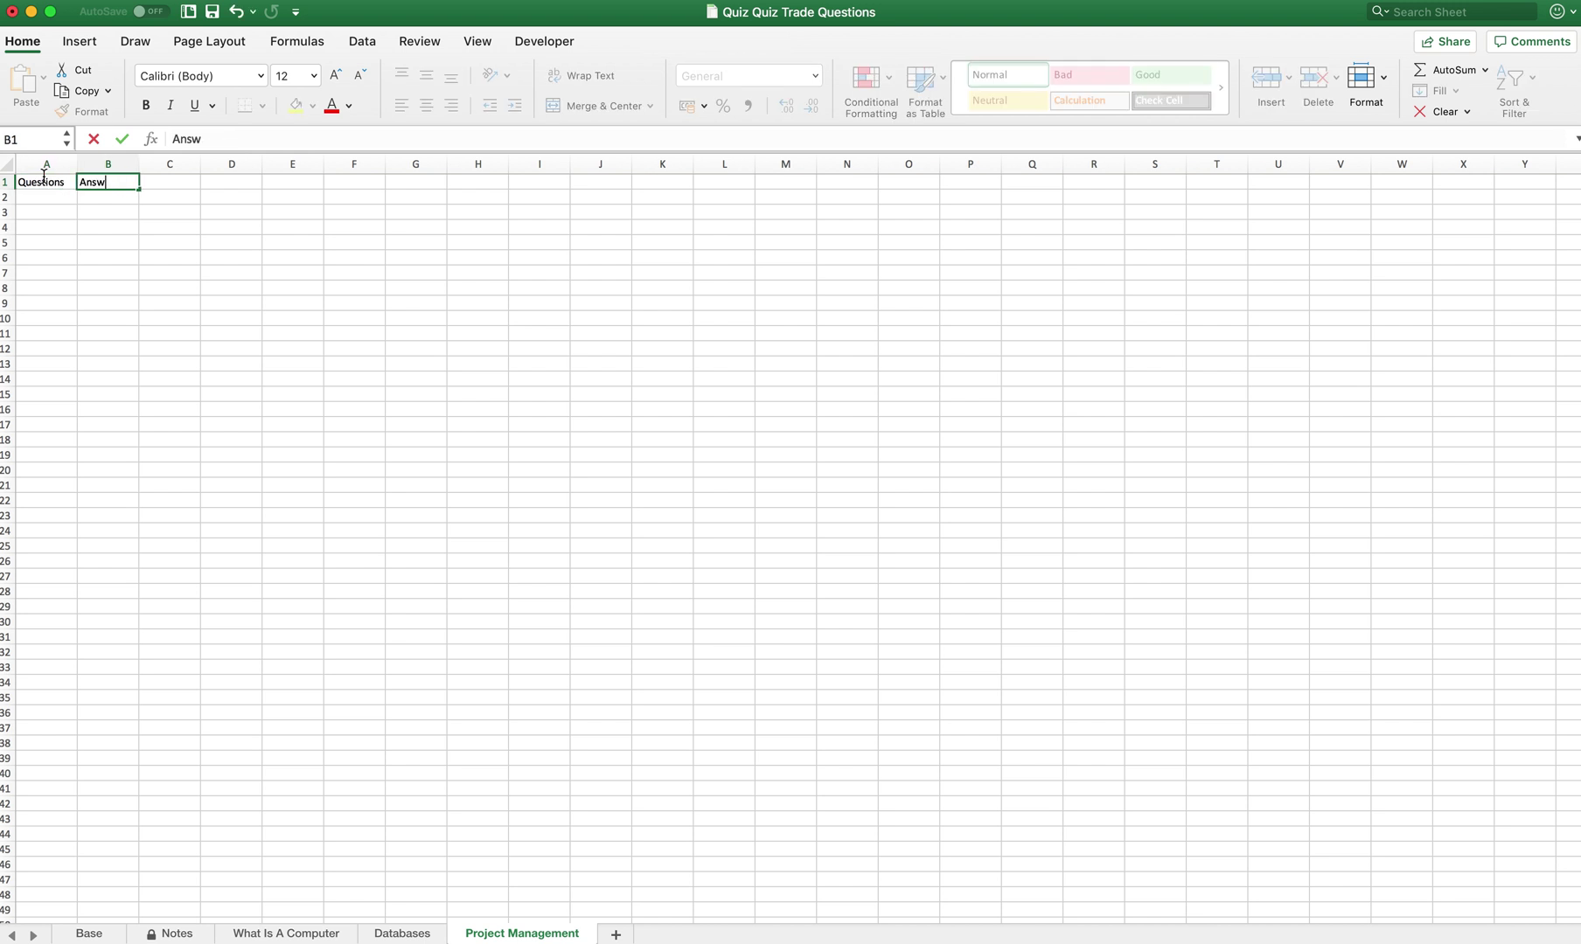
key("ctrl+Return")
- Make the two header cells bold and widen columns A and B, with column B about 156 pixels wide
left_click(44, 175, "shift")
key("super+b")
left_click_drag(77, 164, 321, 163)
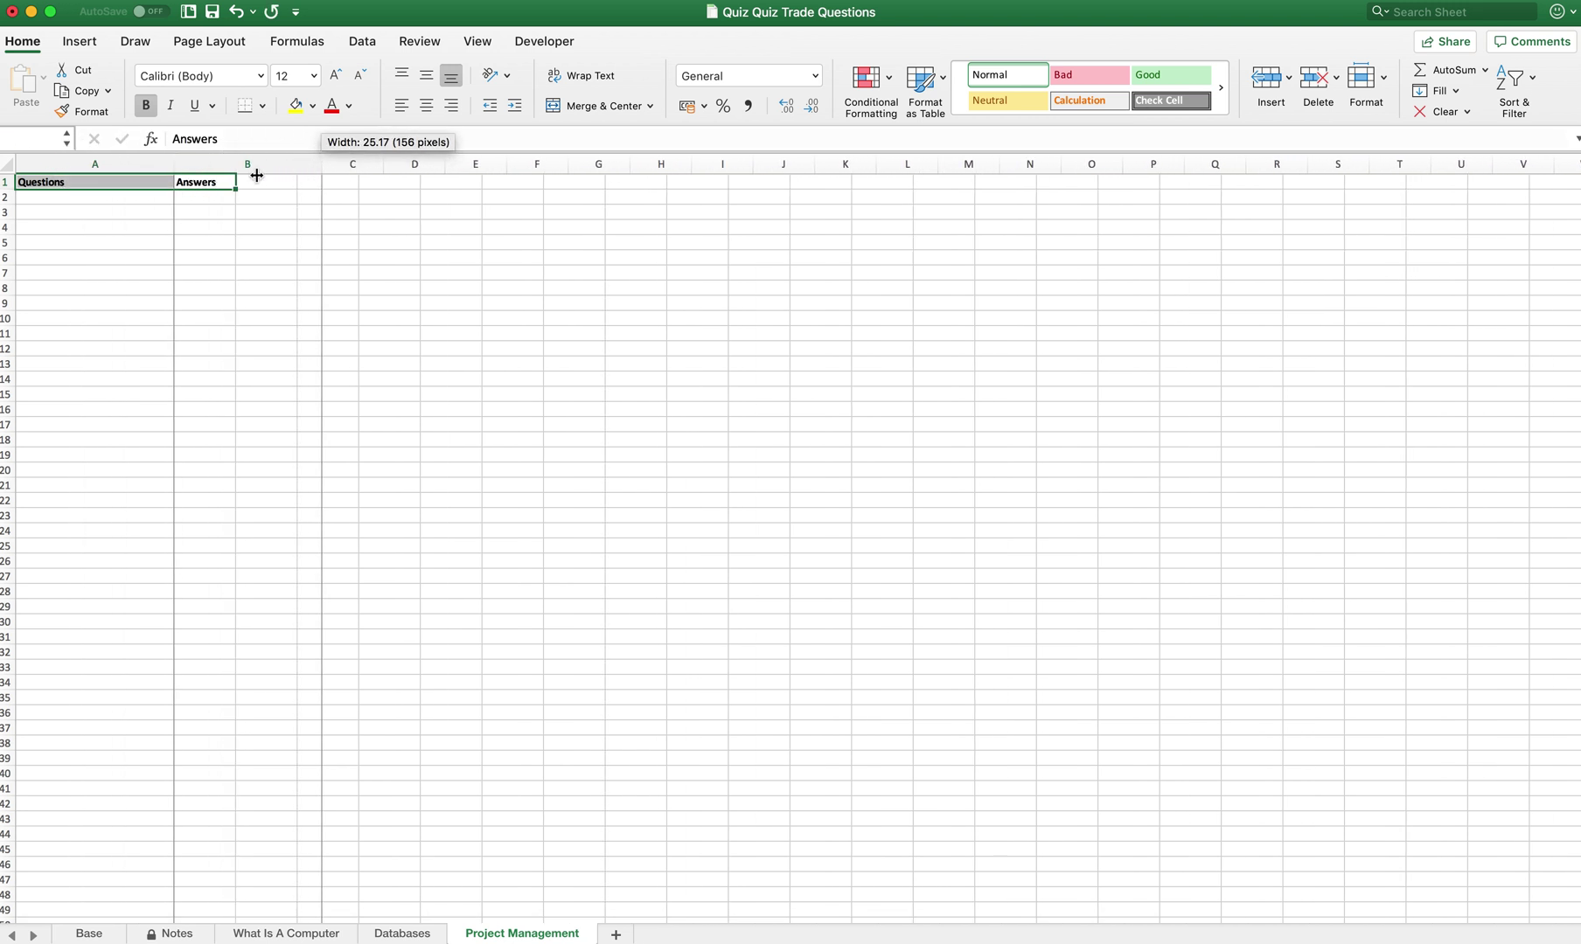
- In row 2, enter the question "What are the 4 phases?" with the answer "Initiation, Planning, Execution, Evaluation"
left_click(164, 200)
type("What are the 4 phass")
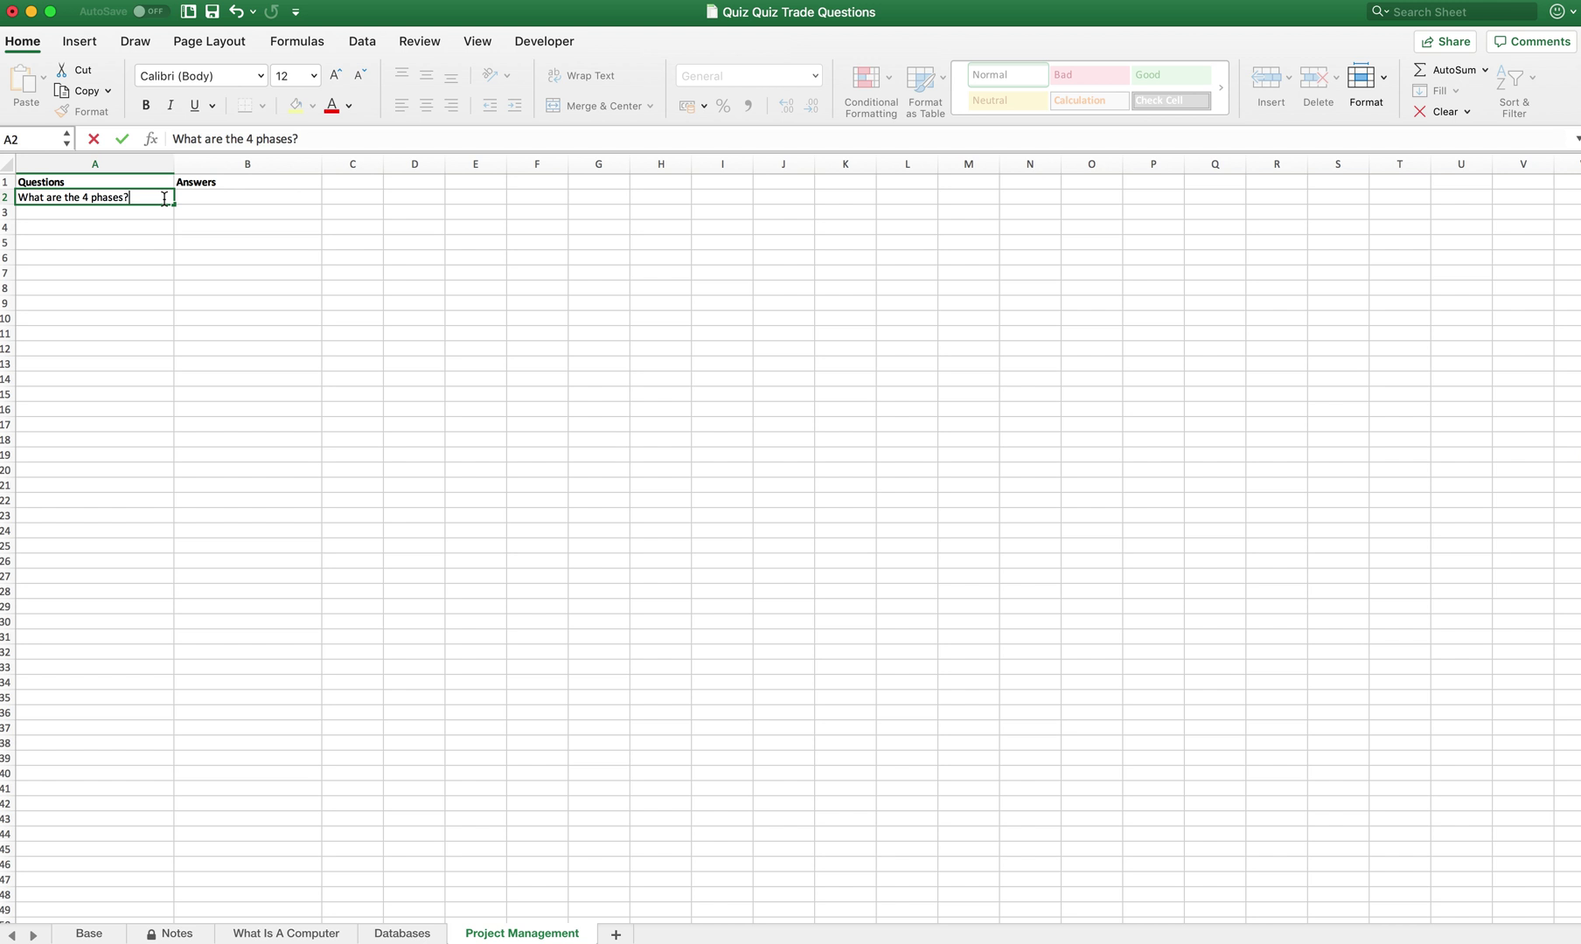
type("s?")
key("Tab")
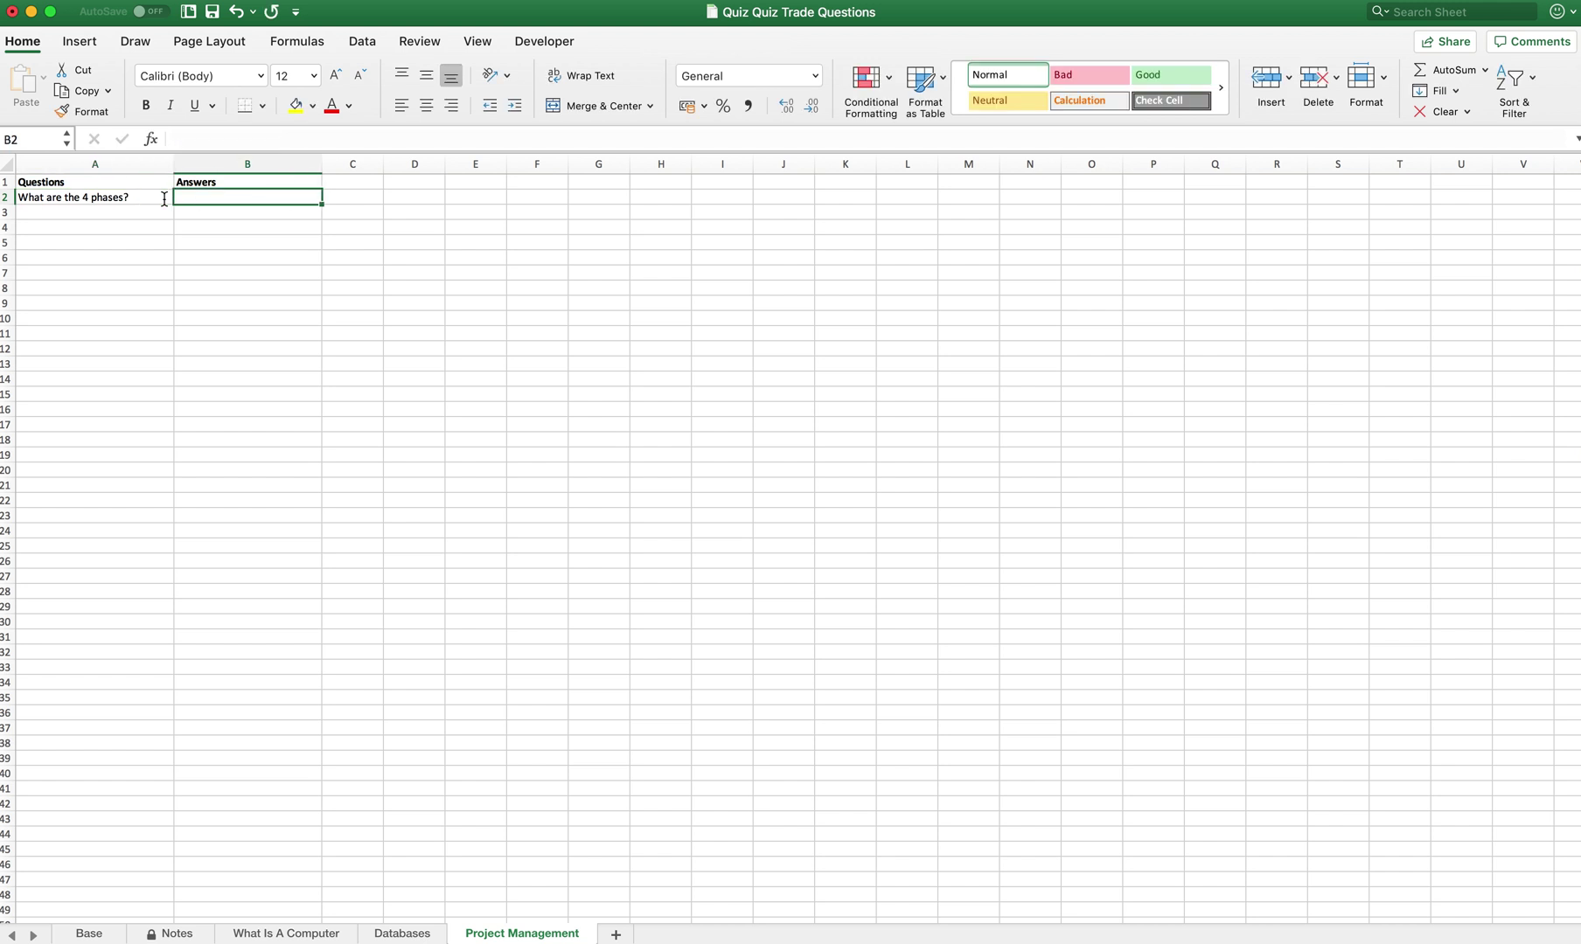
type("Initi")
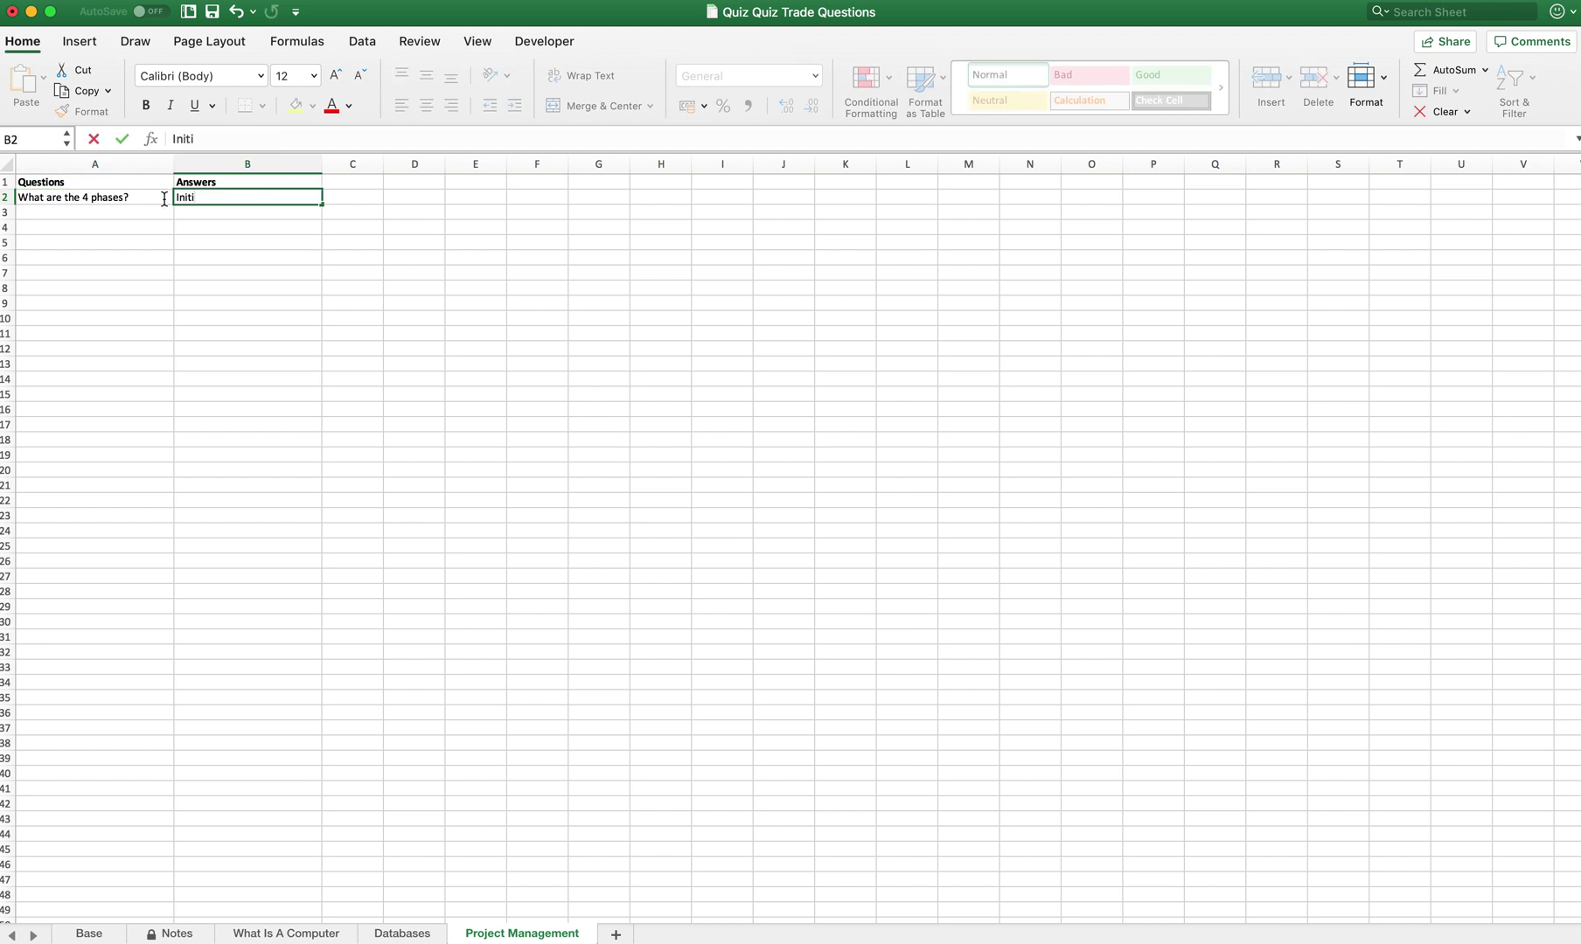
type("ation, Planning, Execution")
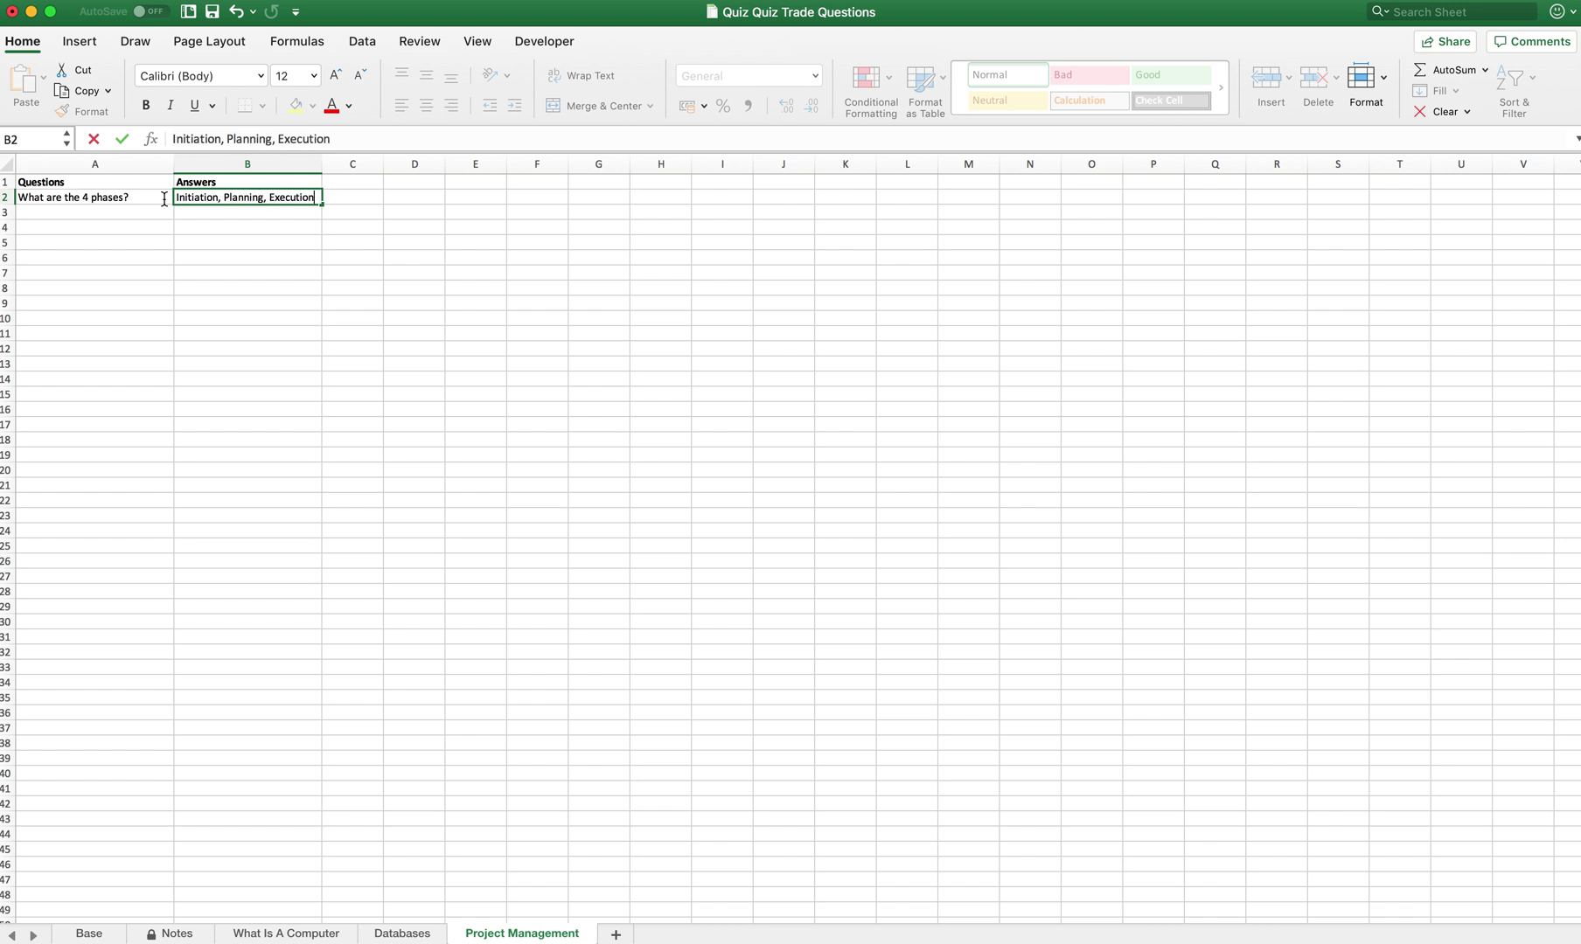
type(", Evaluation")
key("Return")
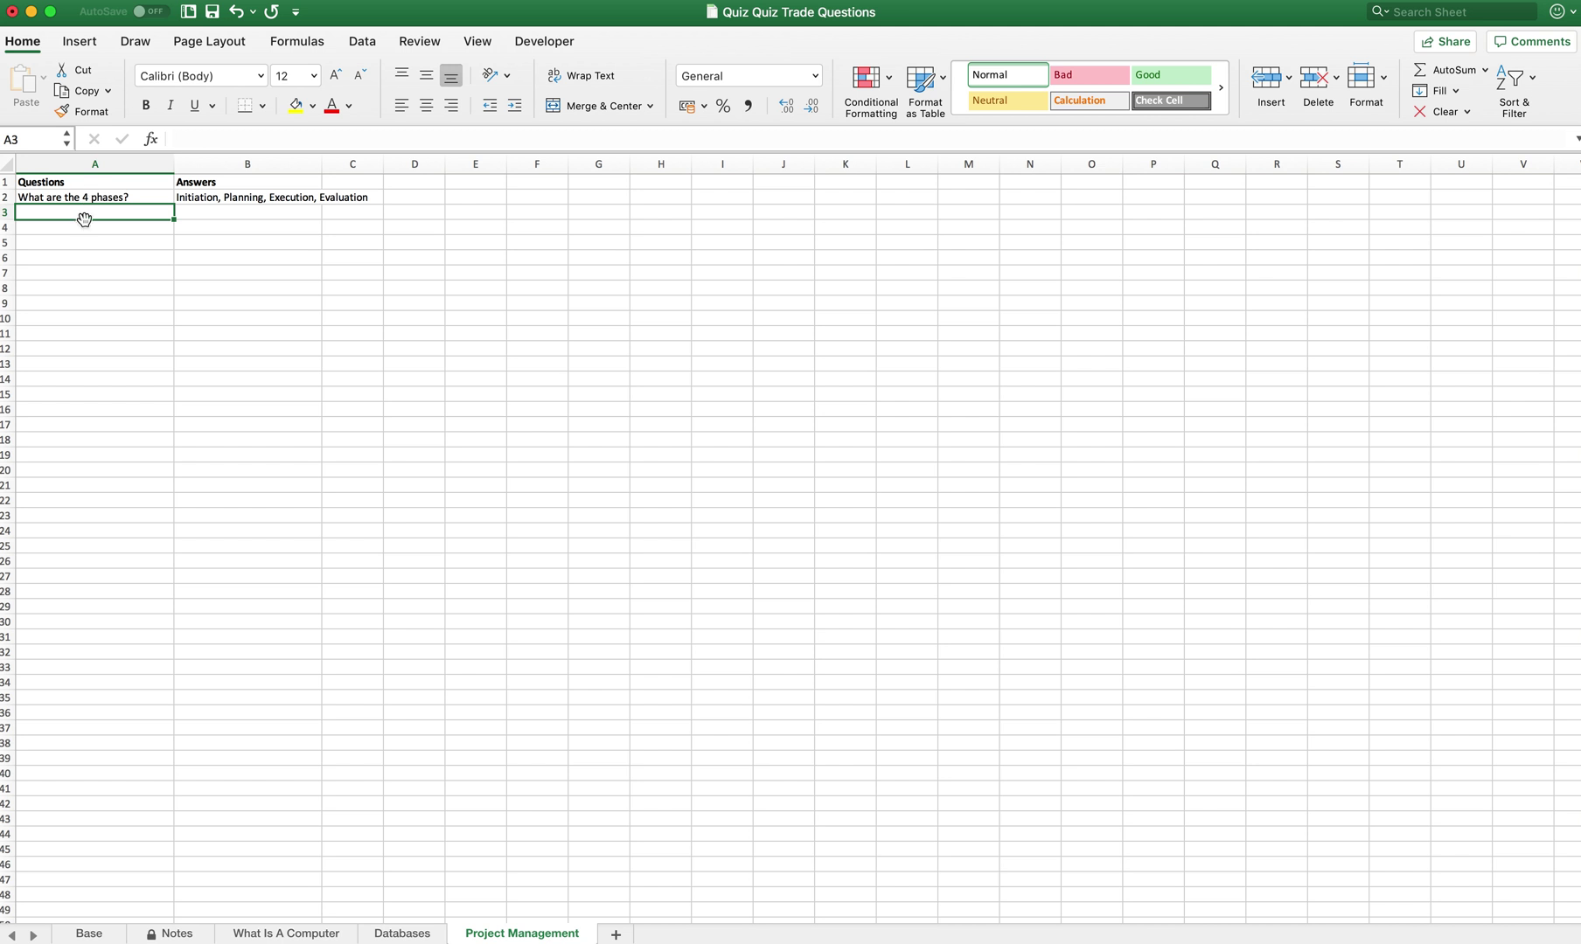
- On the Base sheet, read in the sheet names, choose Project Management and read in its questions and answers
left_click(92, 934)
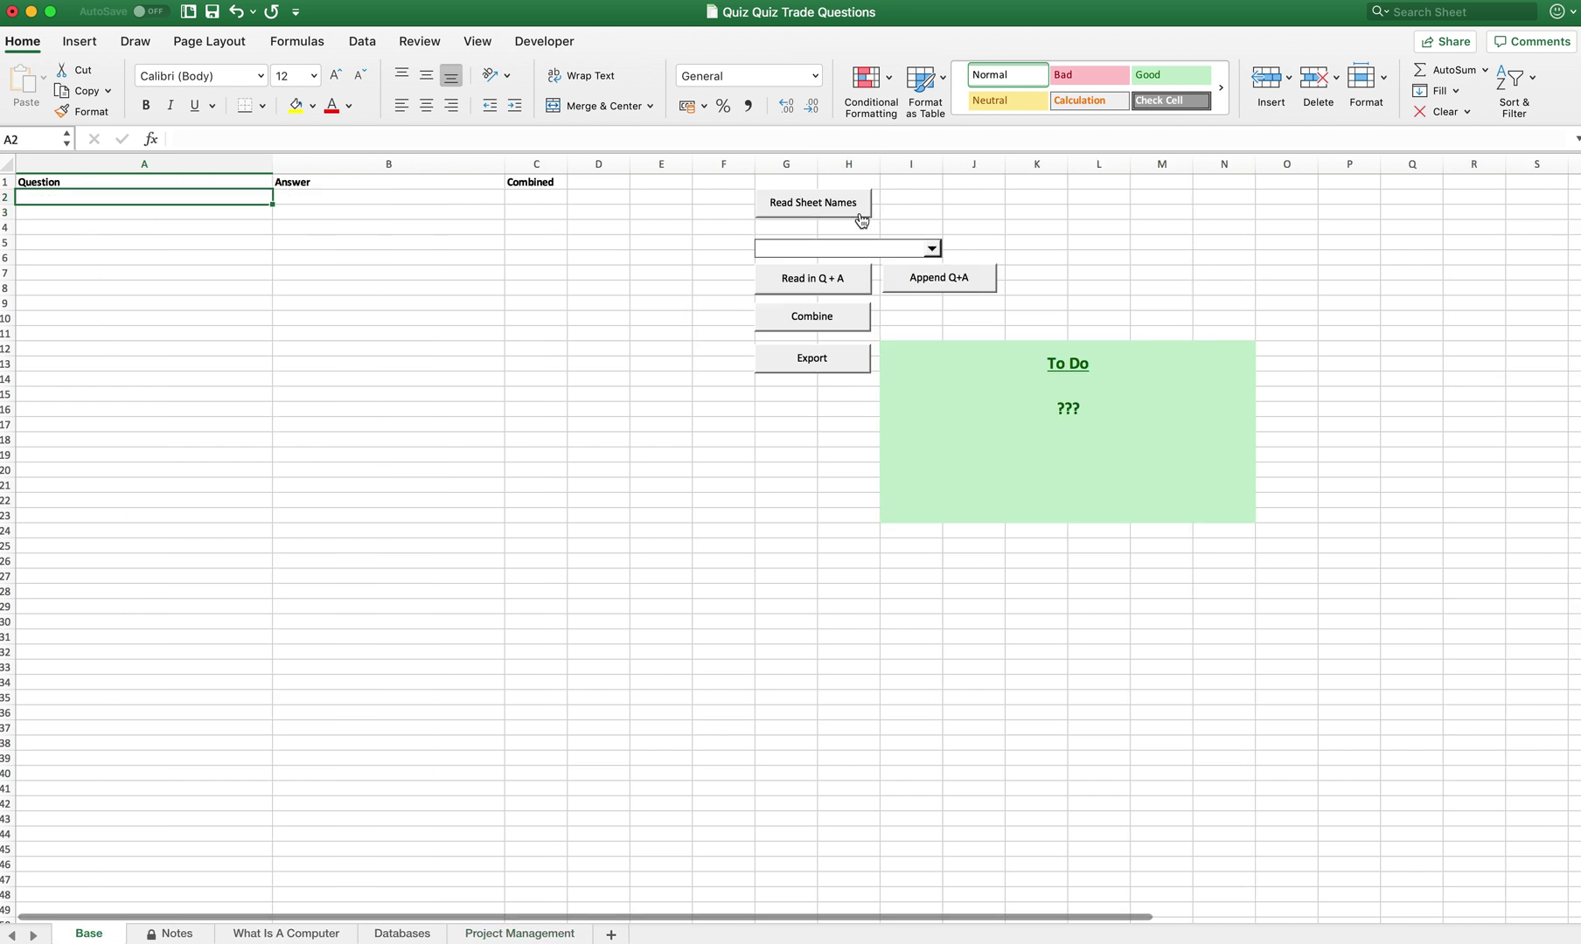
left_click(856, 210)
left_click(934, 251)
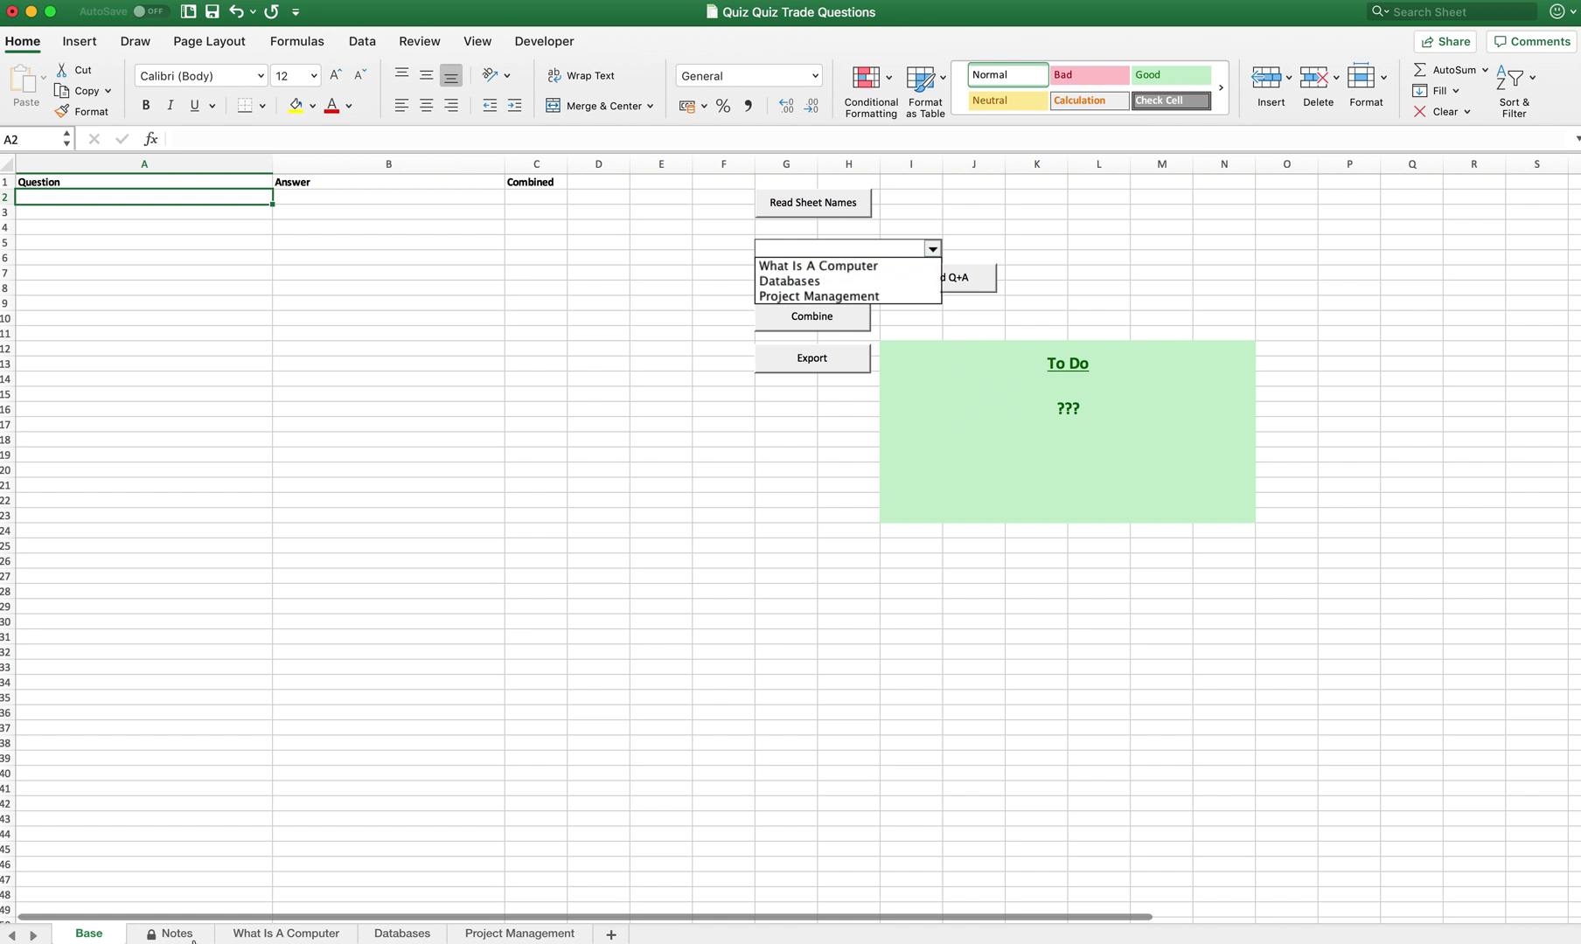
left_click(901, 298)
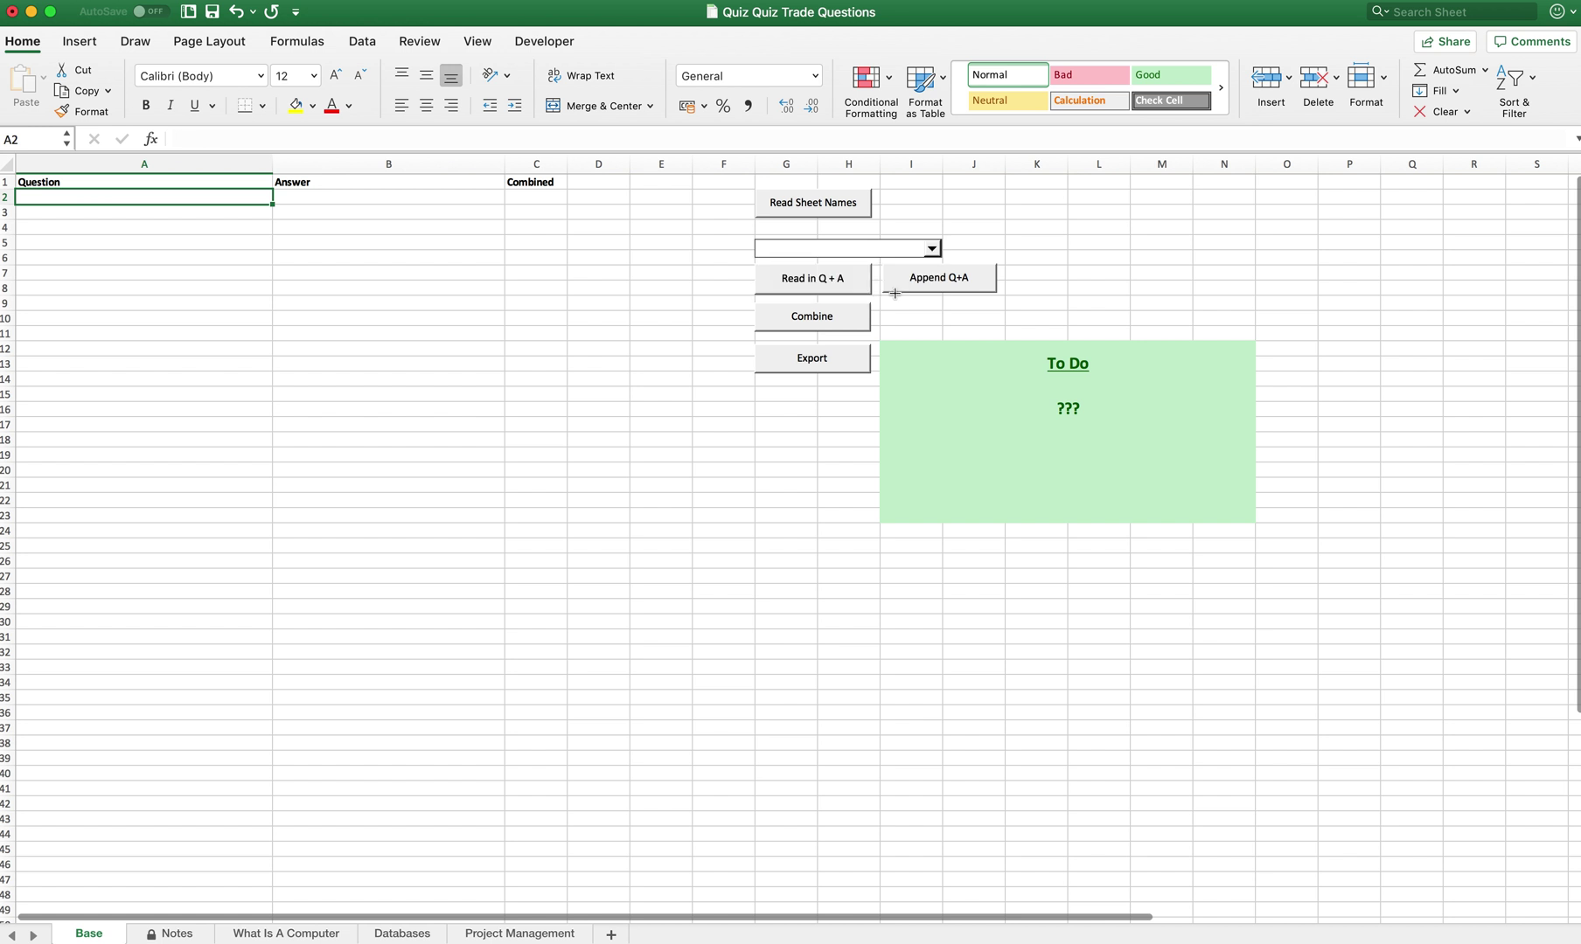
left_click(816, 281)
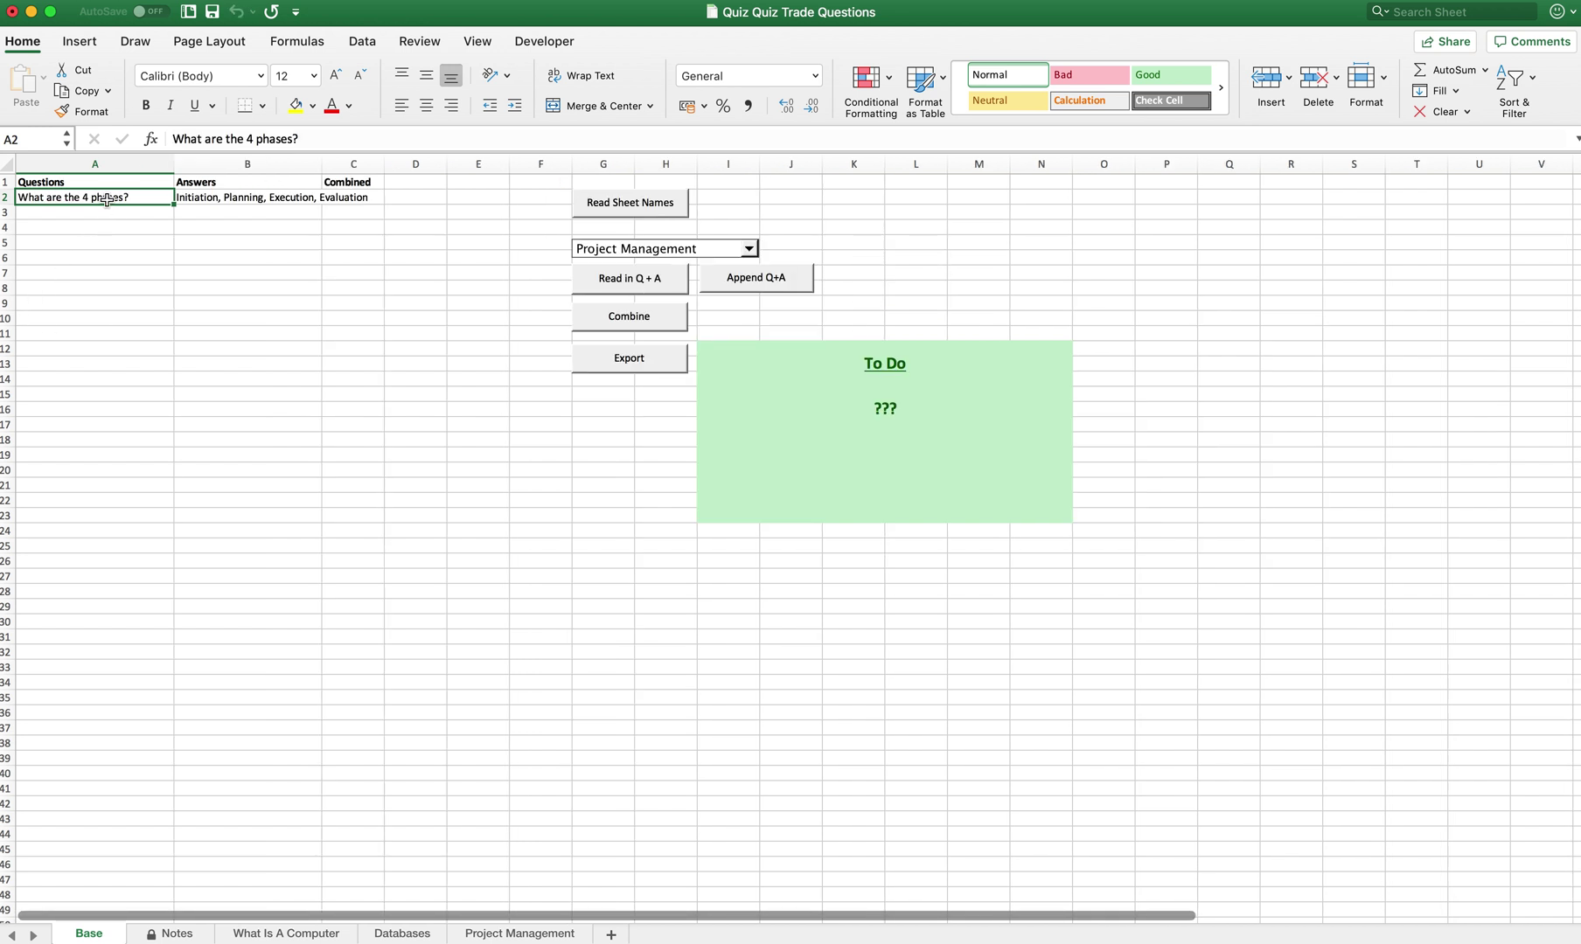
- Append the questions and answers from What Is A Computer, followed by those from Databases, to the Base list
left_click(748, 249)
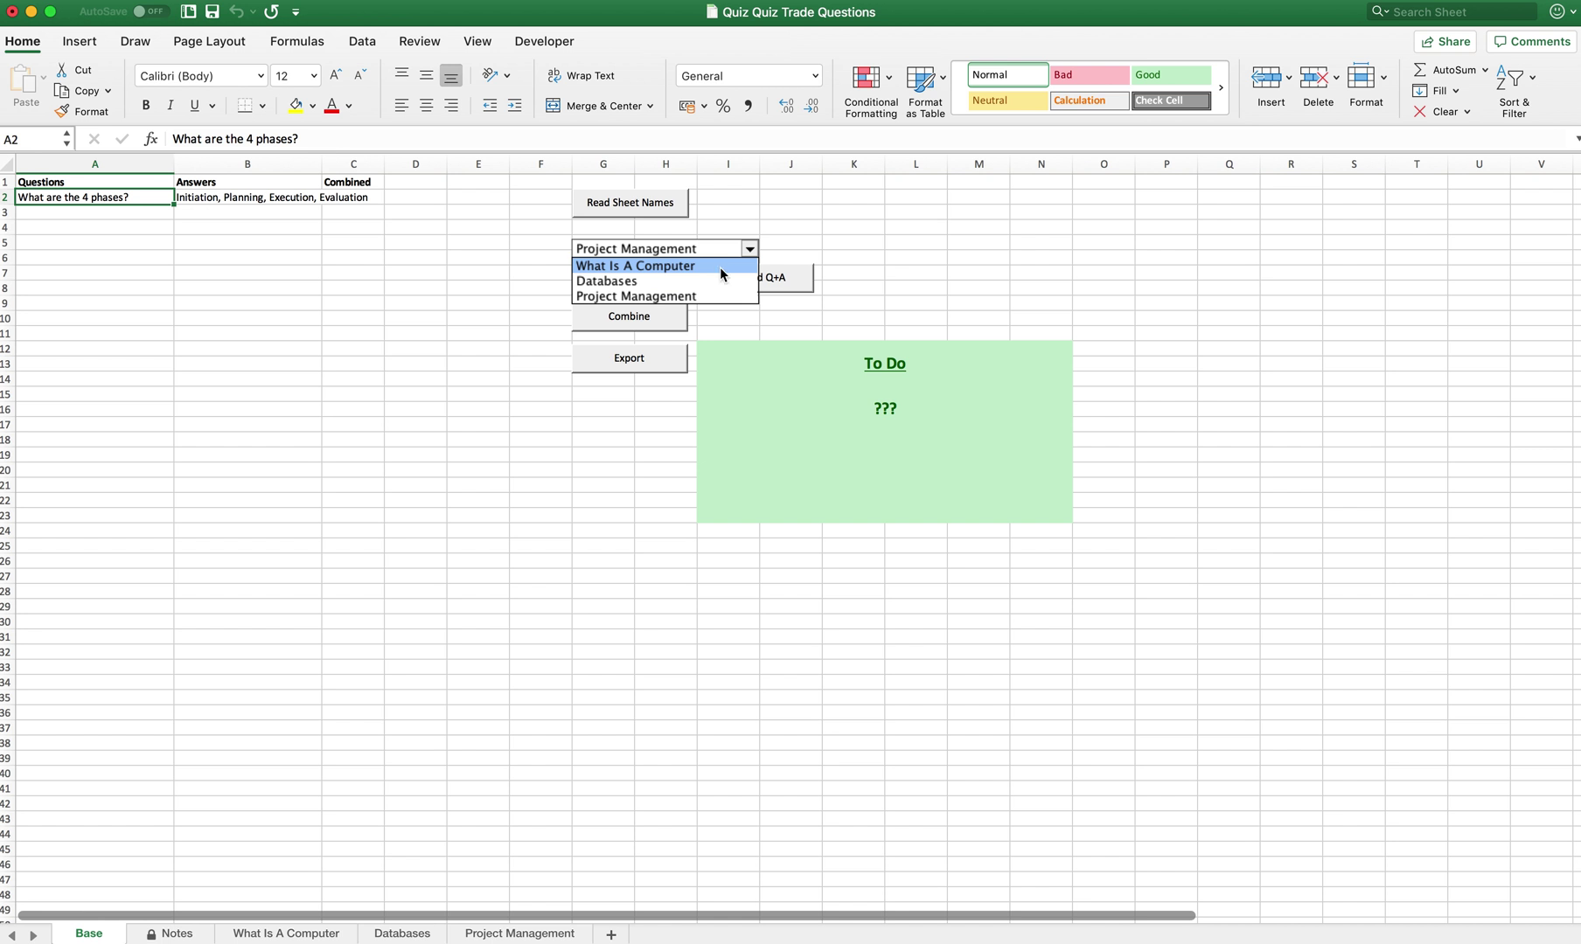
left_click(720, 267)
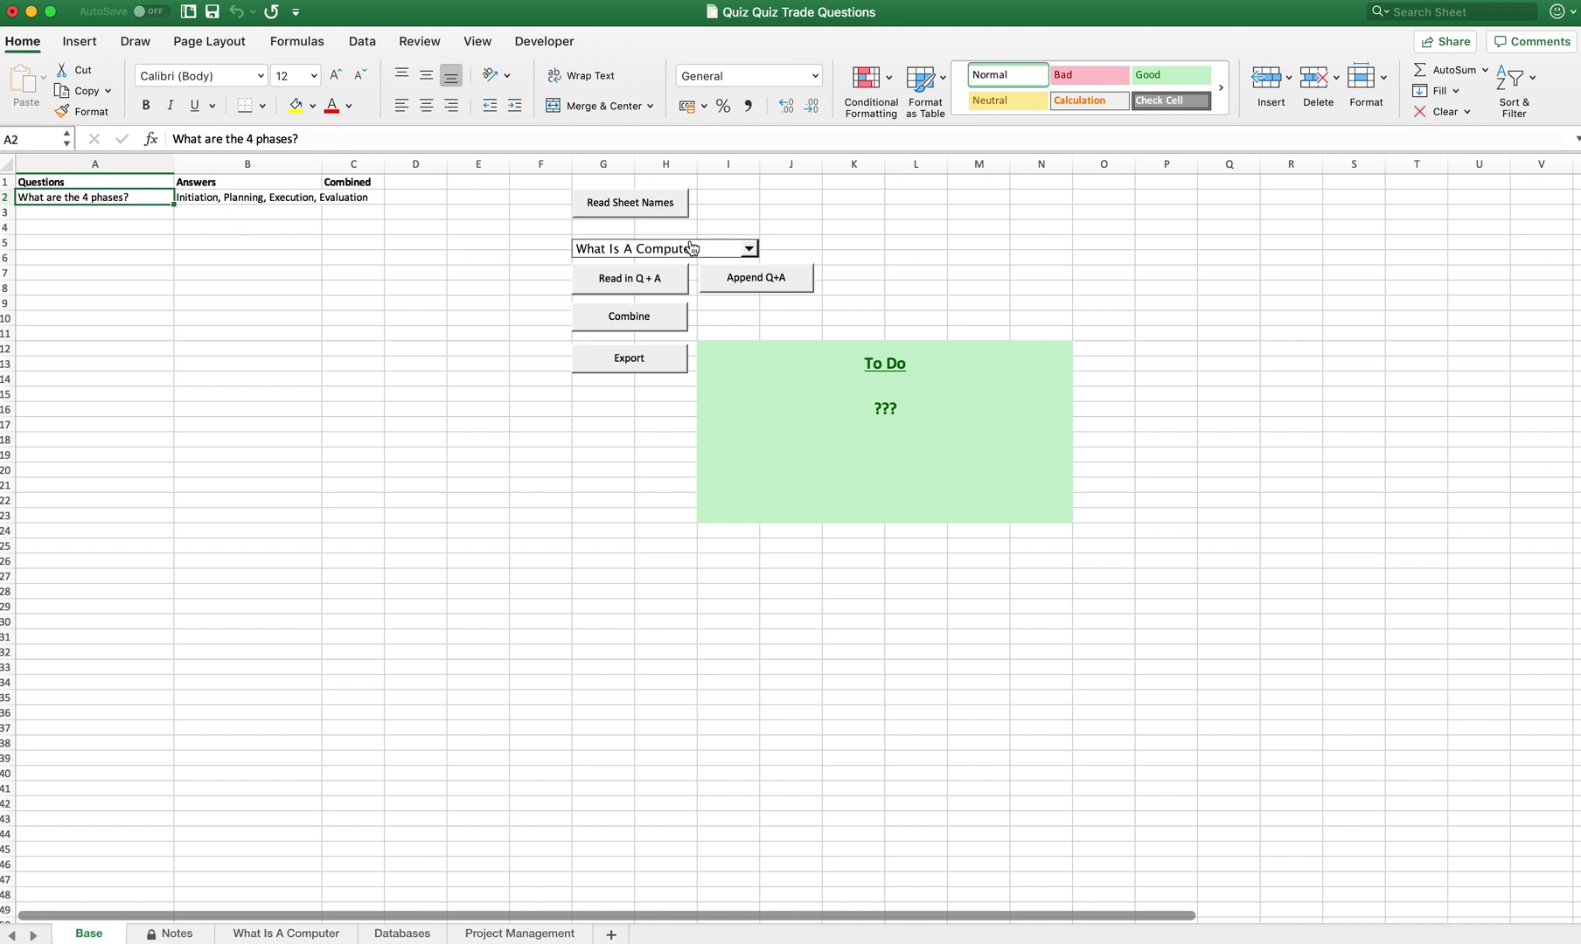
left_click(733, 280)
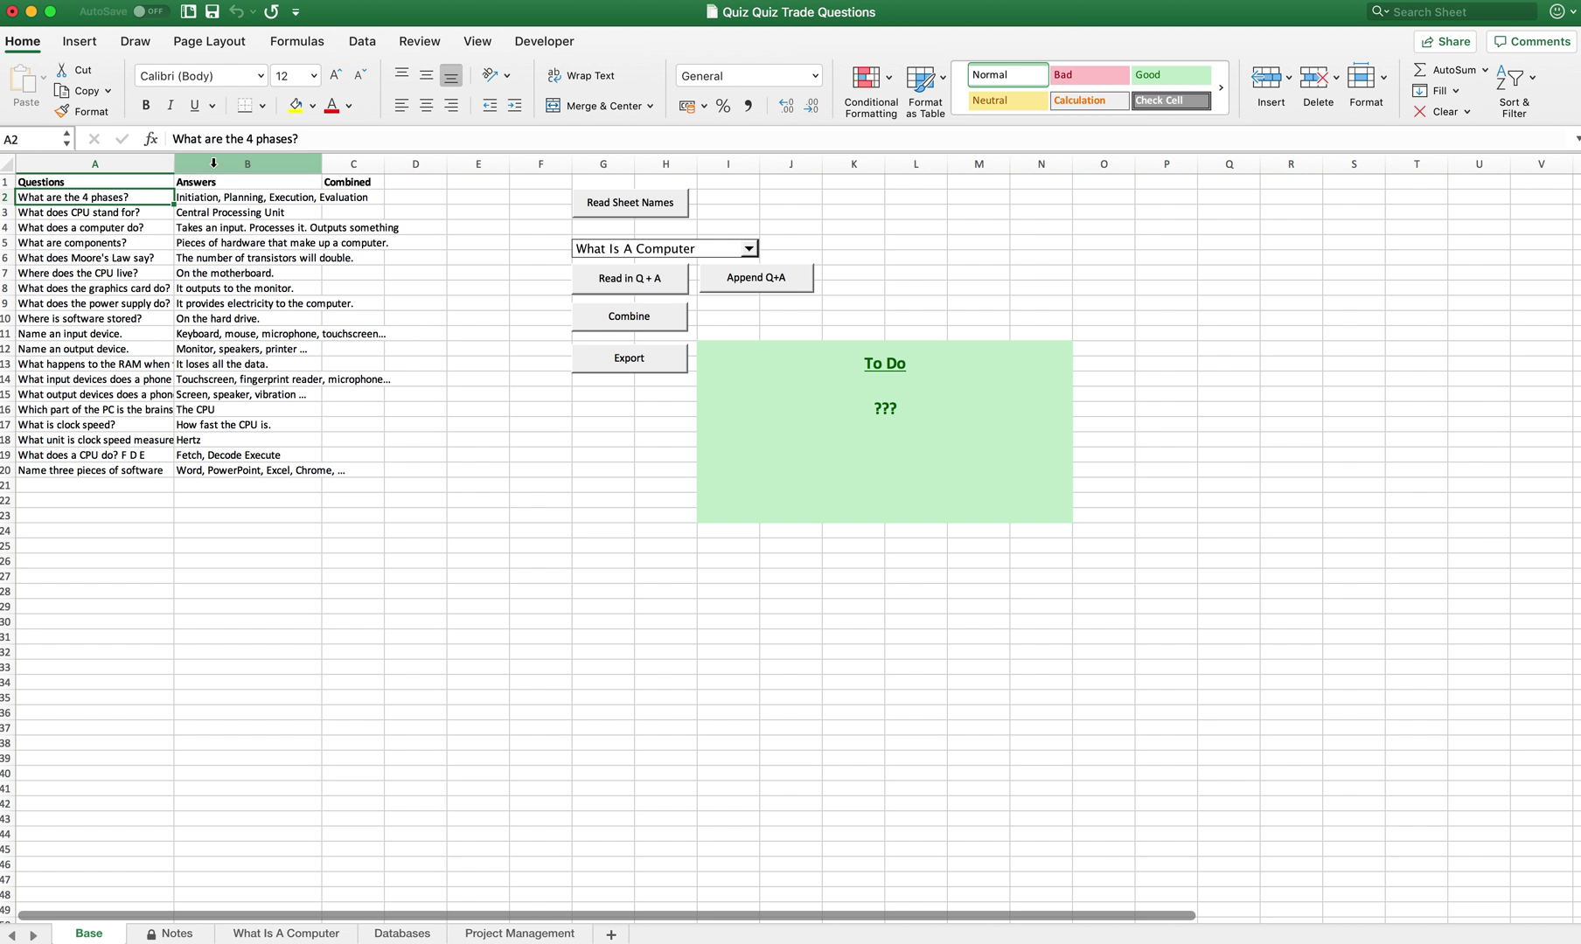
left_click(749, 250)
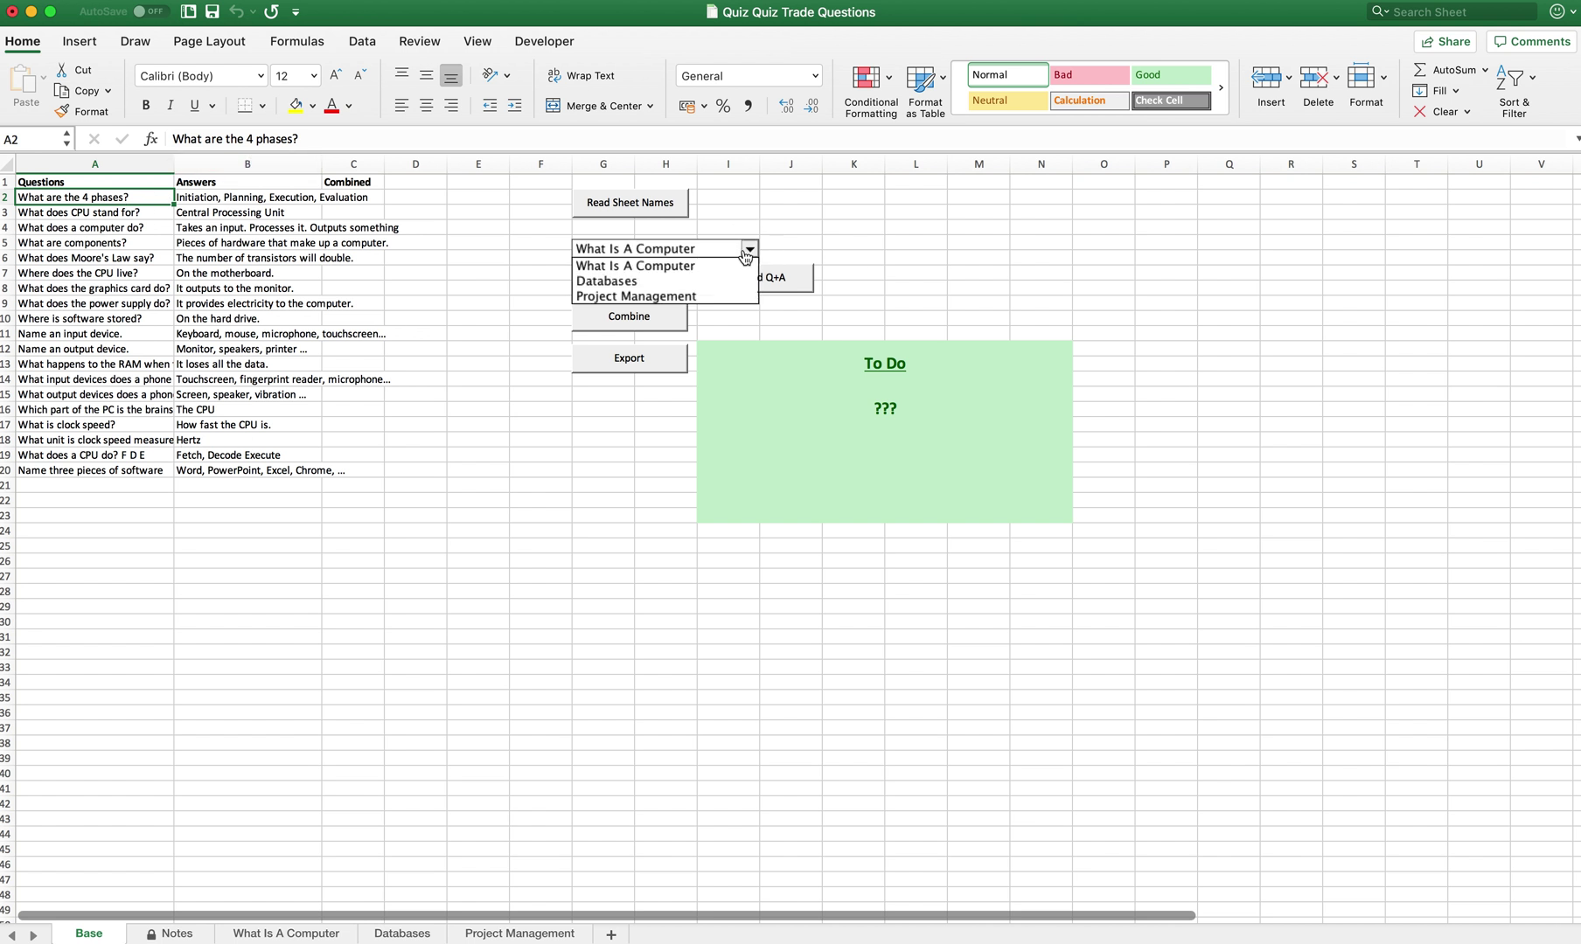
left_click(737, 281)
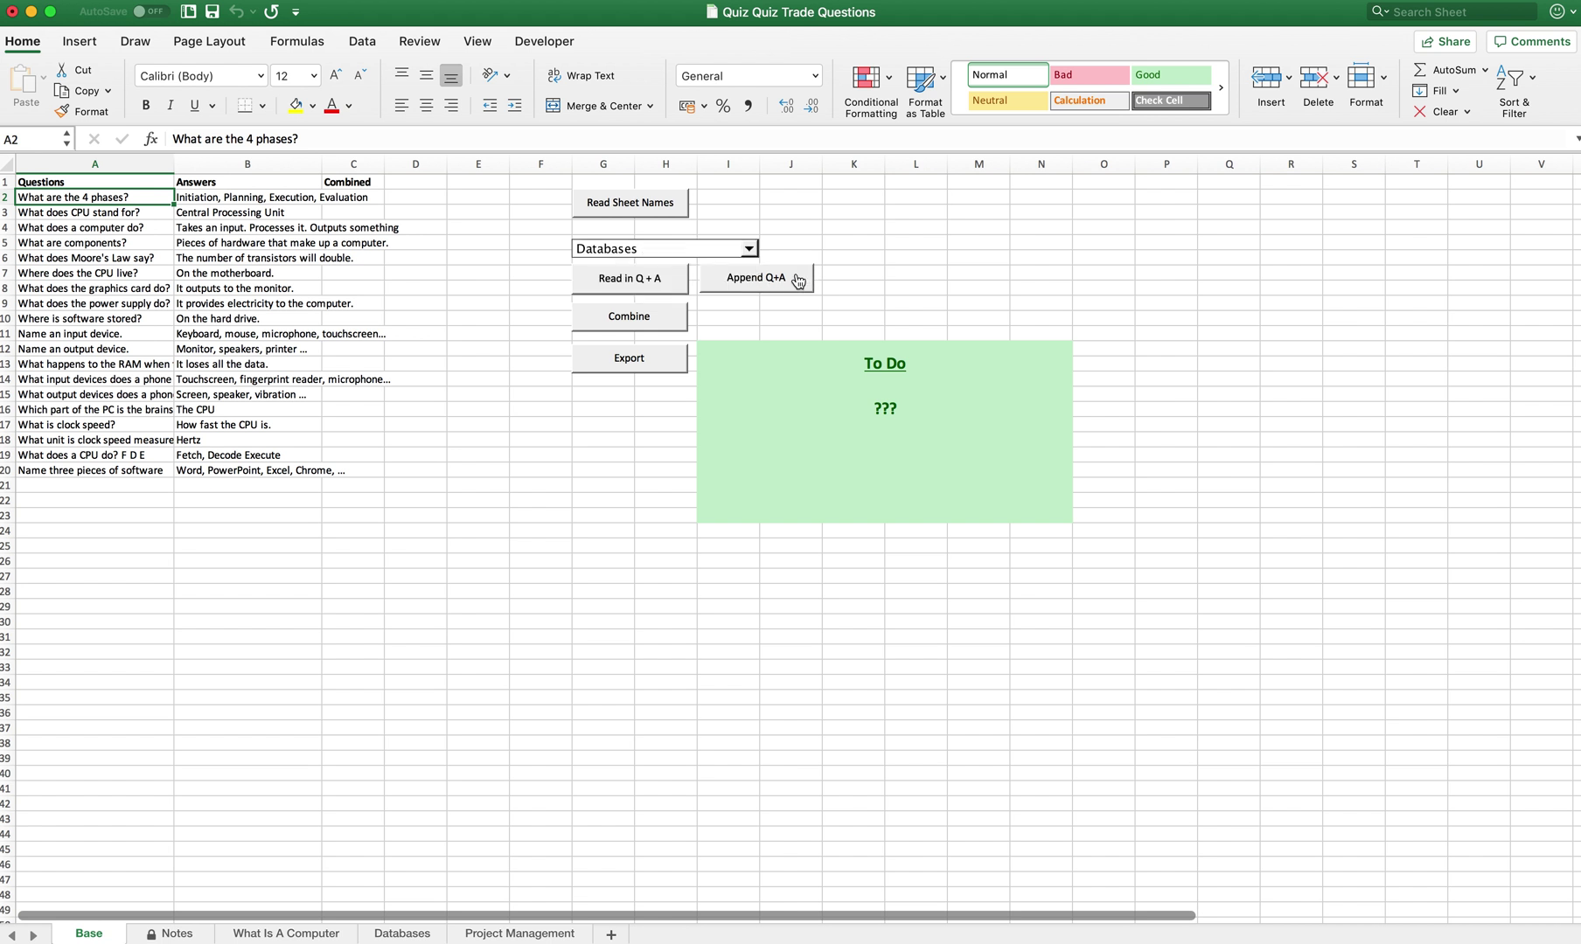
left_click(775, 289)
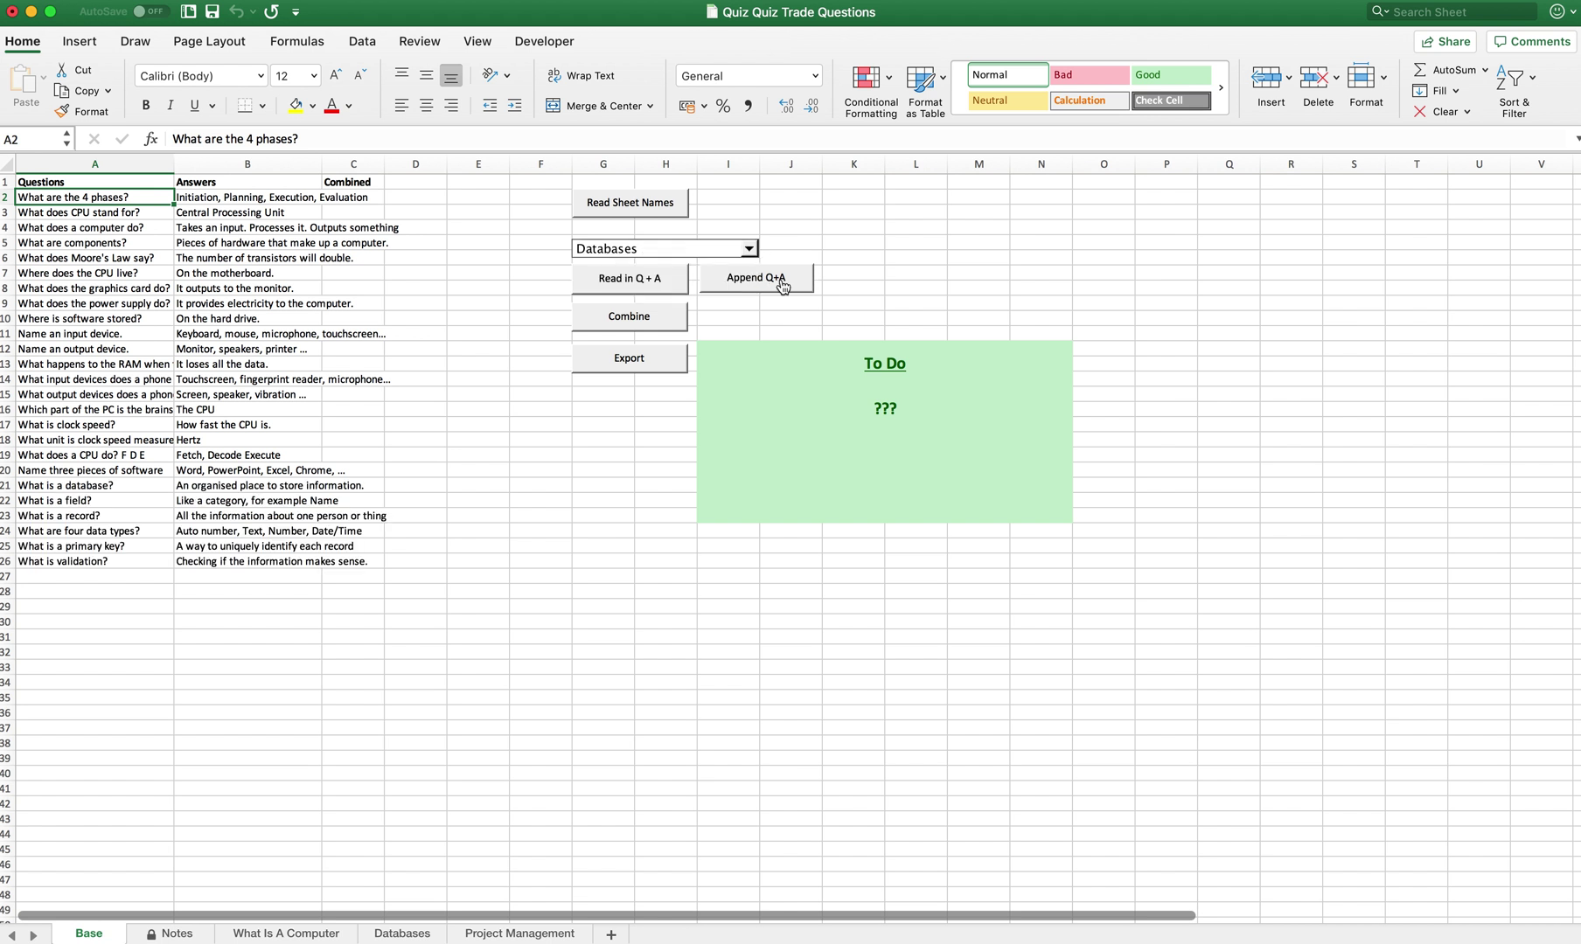
- Combine the questions and answers into the Combined column and widen the Answers column to fit its text
left_click(642, 328)
left_click_drag(324, 164, 409, 163)
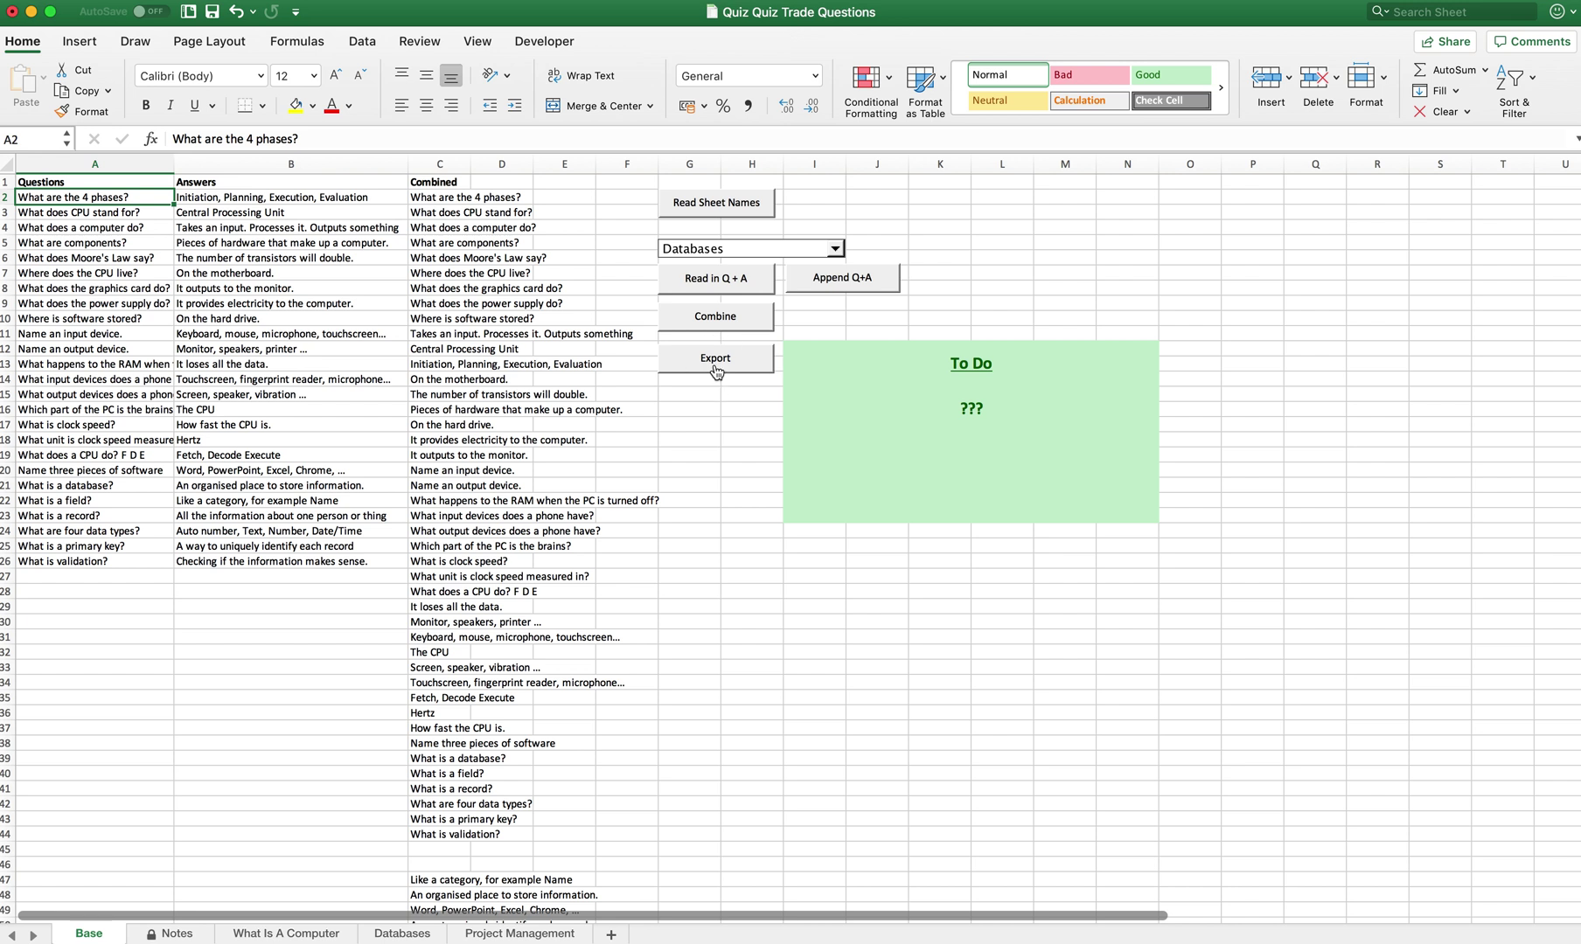
- Export the combined list and save it as QQT in the QQT folder, replacing the existing Excel workbook
left_click(715, 366)
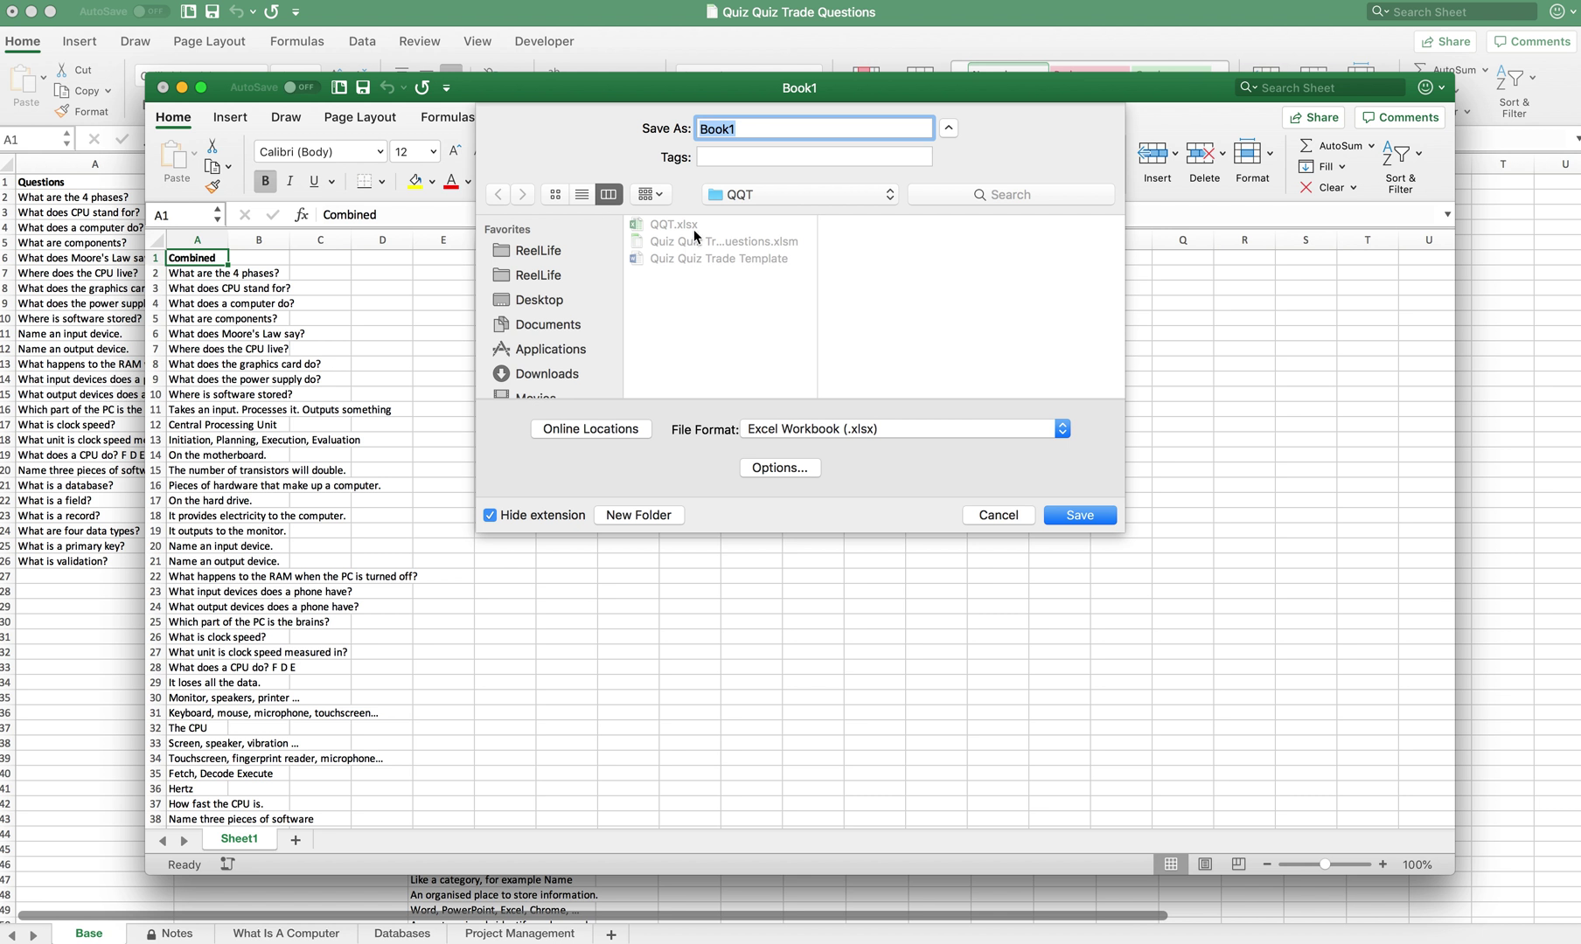
left_click(692, 228)
left_click(1080, 522)
left_click(916, 224)
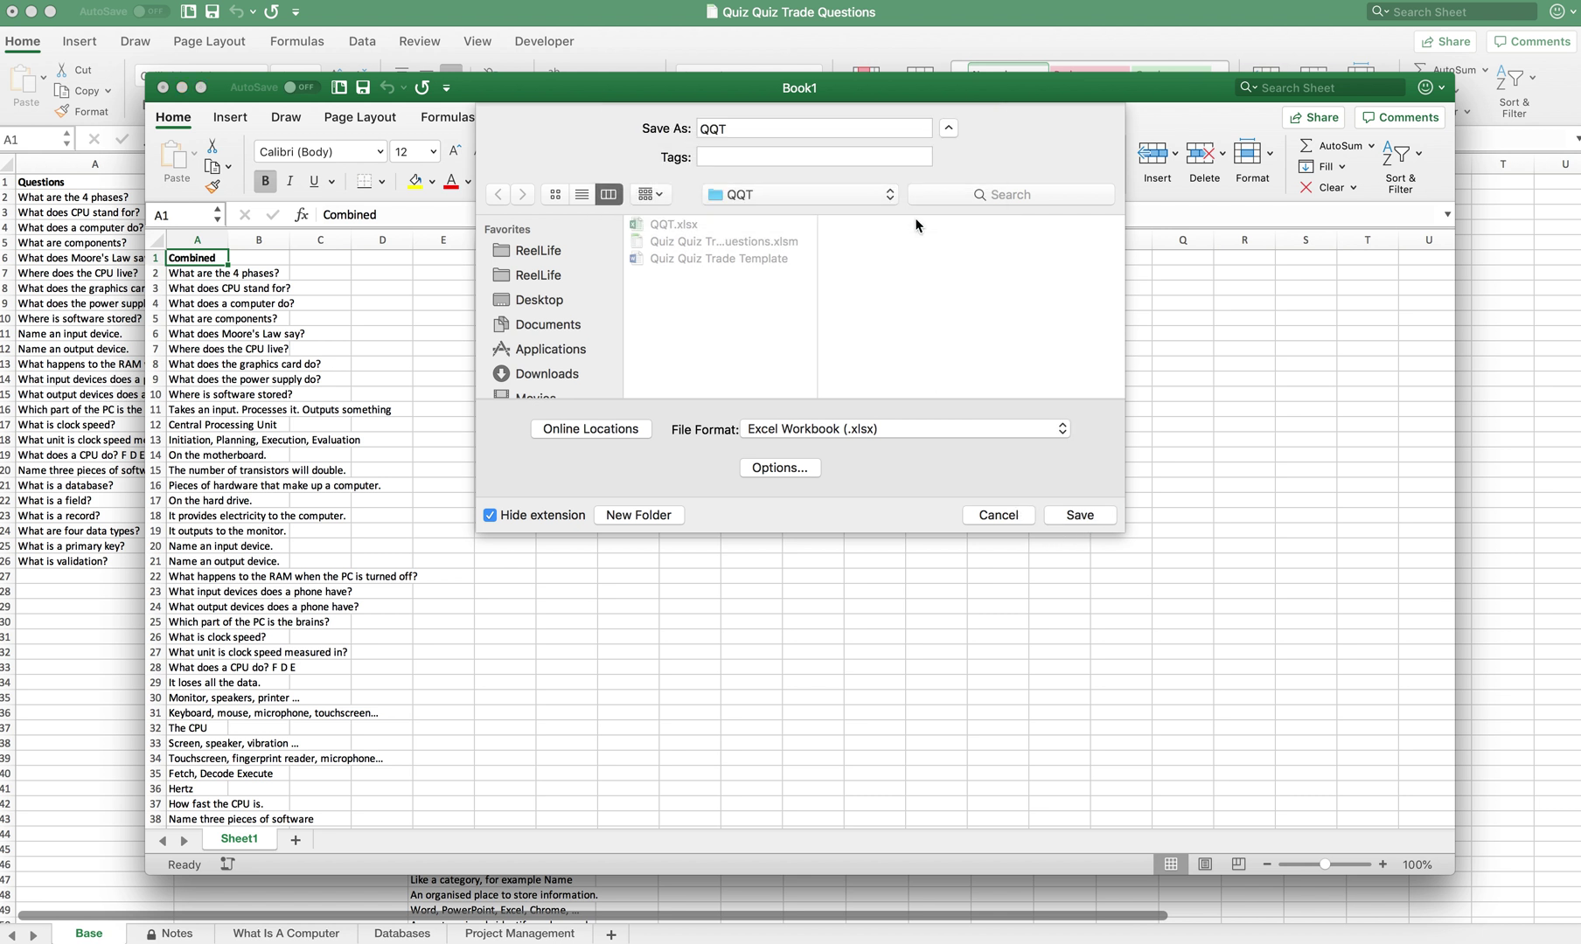
- Close the exported workbook, and close the Quiz Quiz Trade Questions workbook with its changes saved
left_click(163, 88)
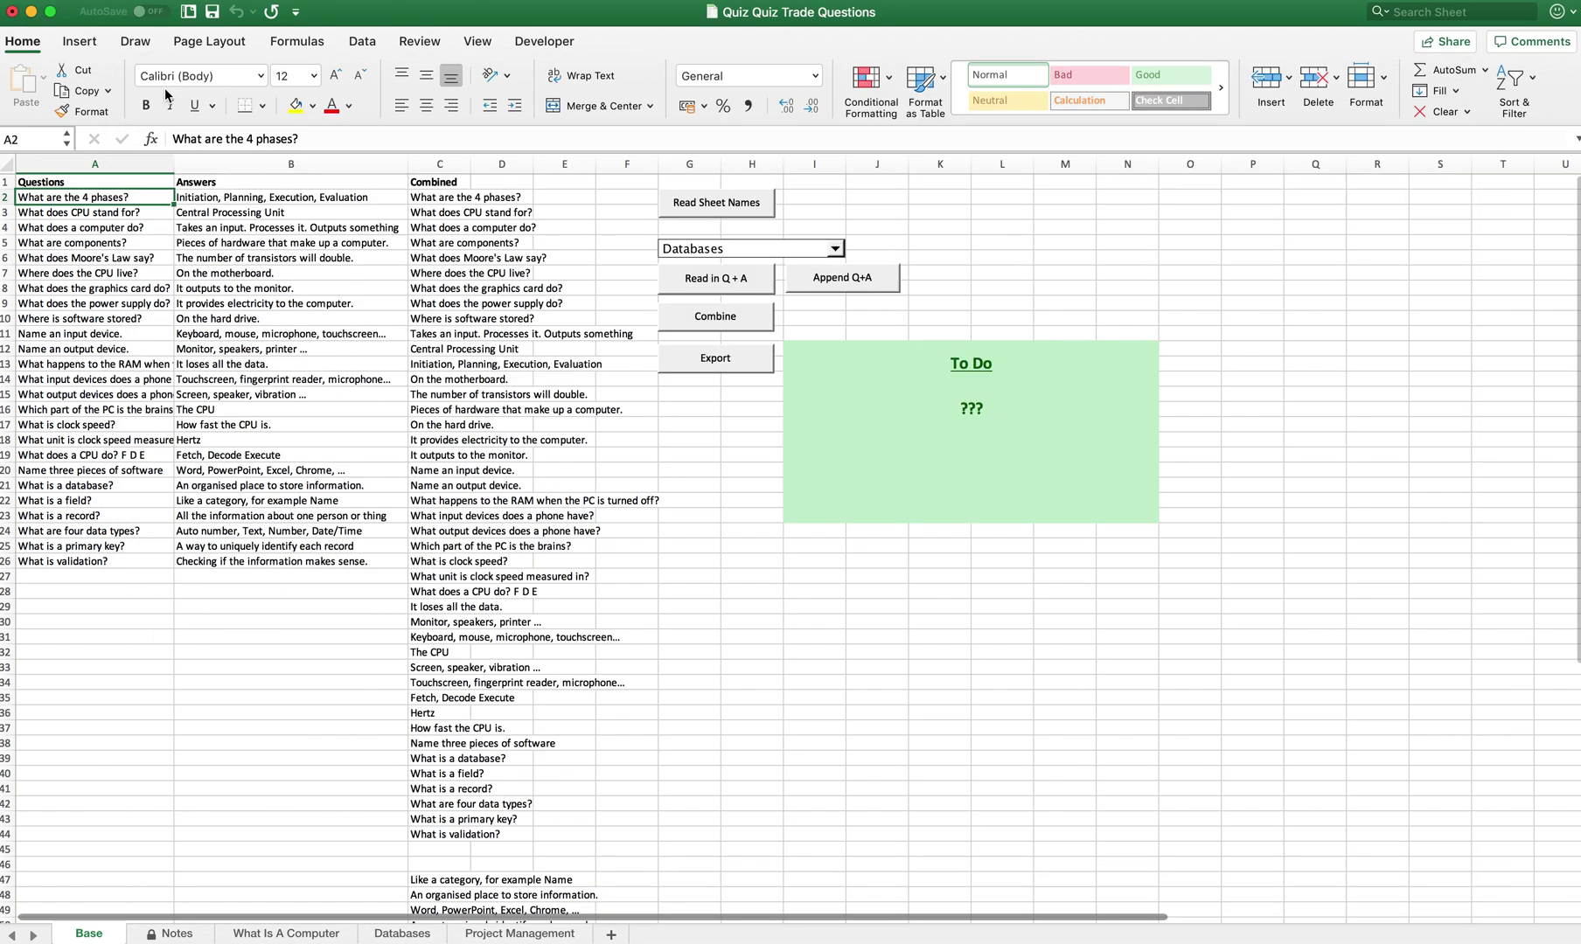
left_click(12, 11)
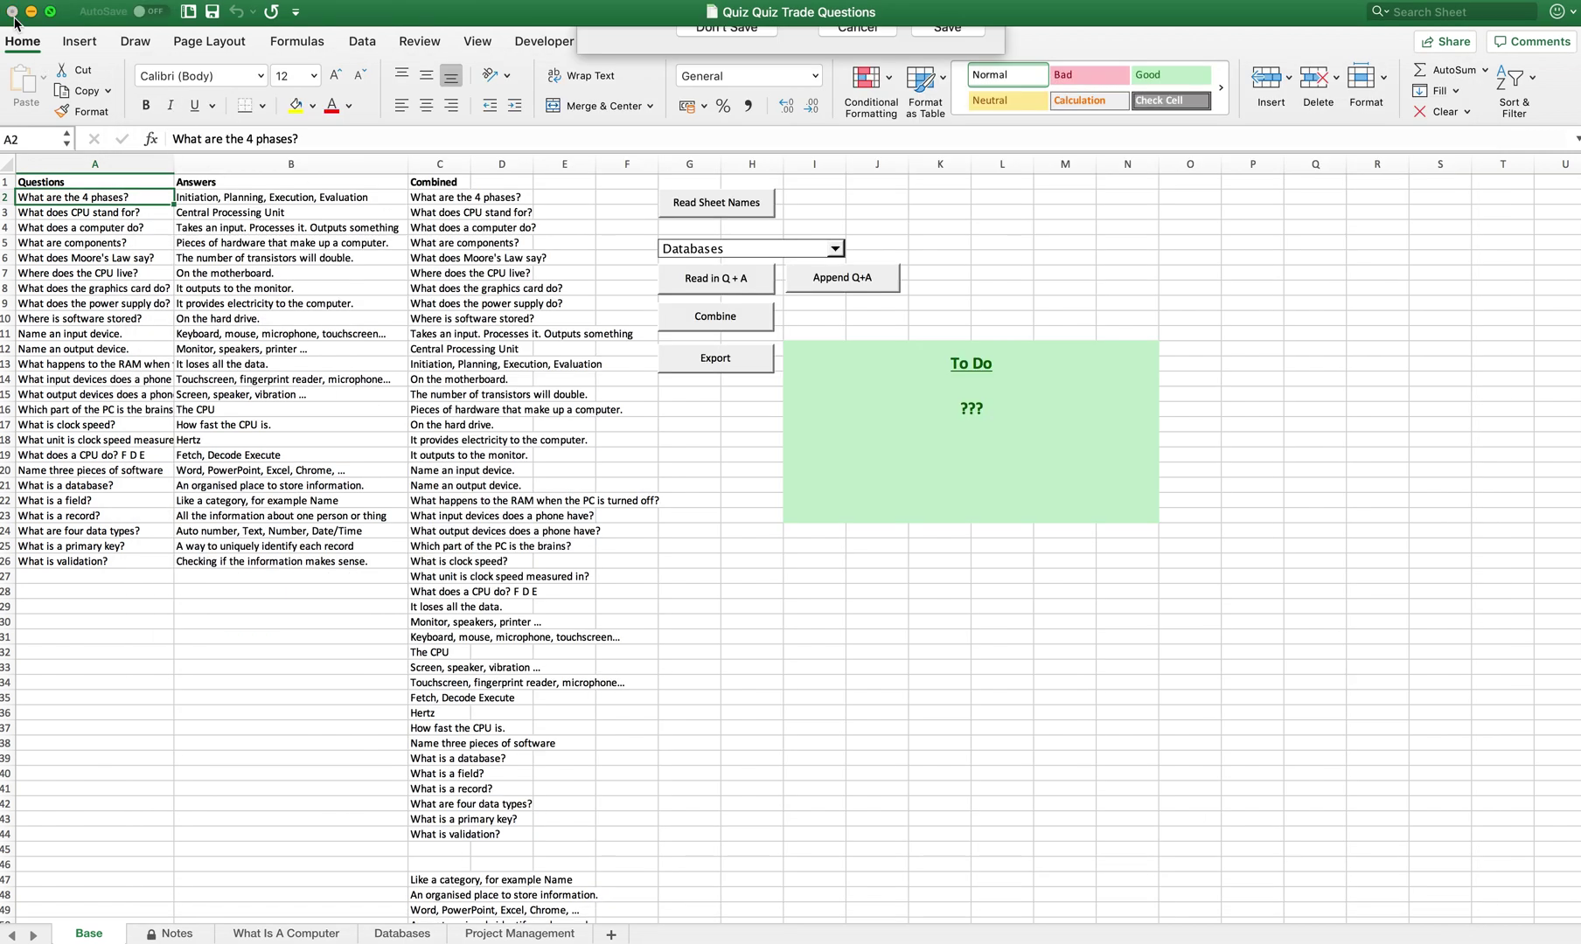
left_click(923, 121)
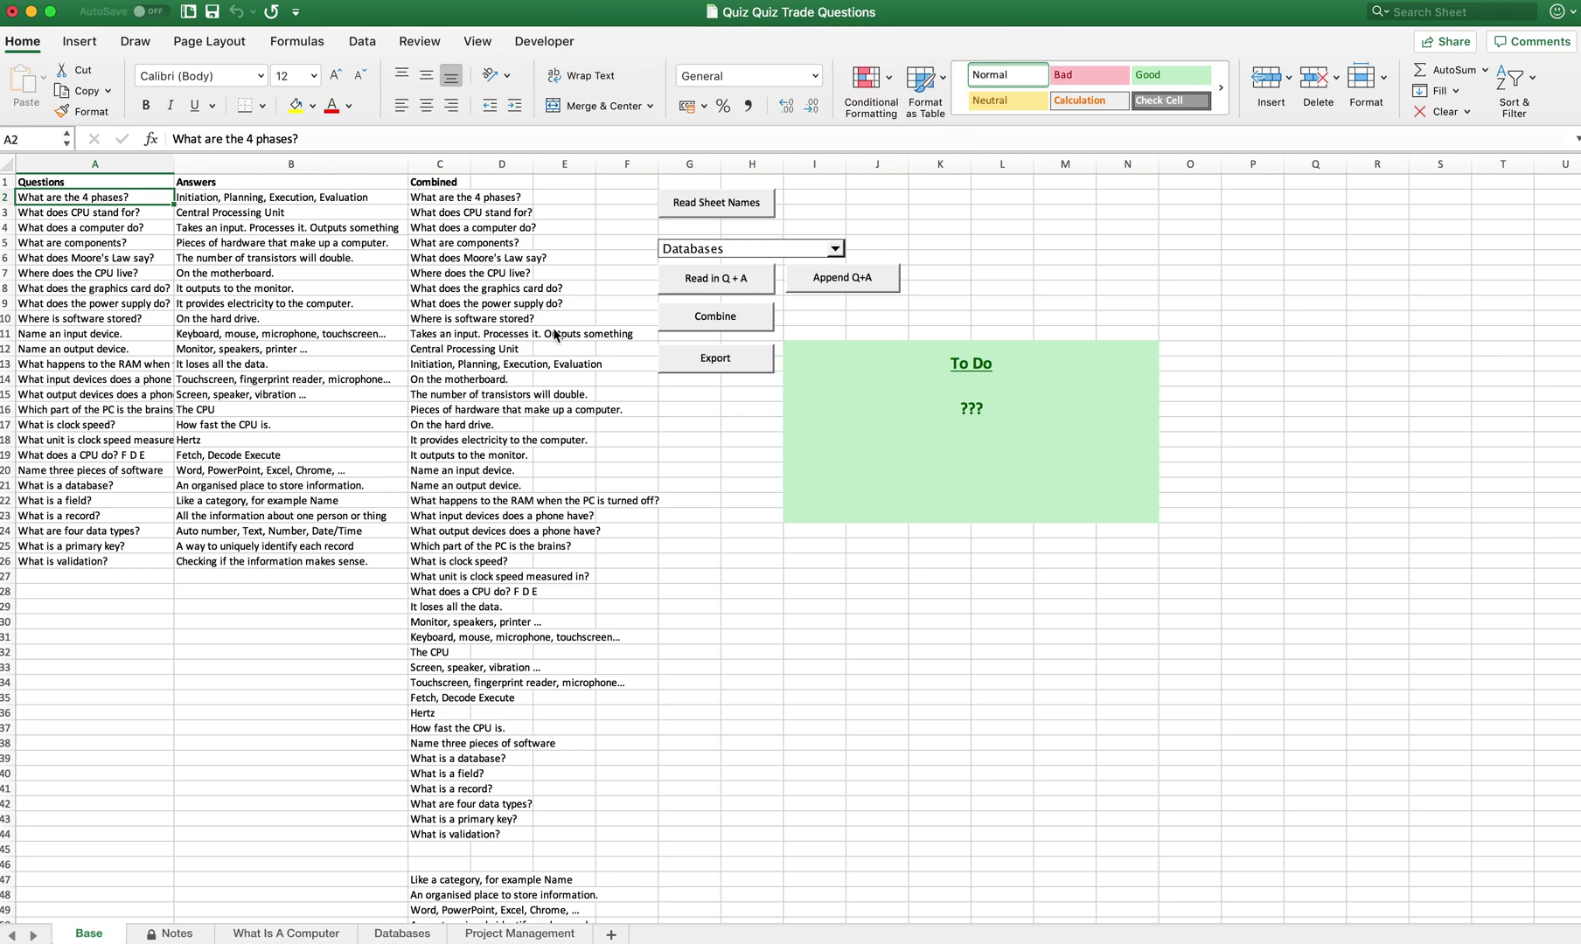
- In Finder, preview the exported QQT.xlsx file in the QQT folder
left_click(322, 83)
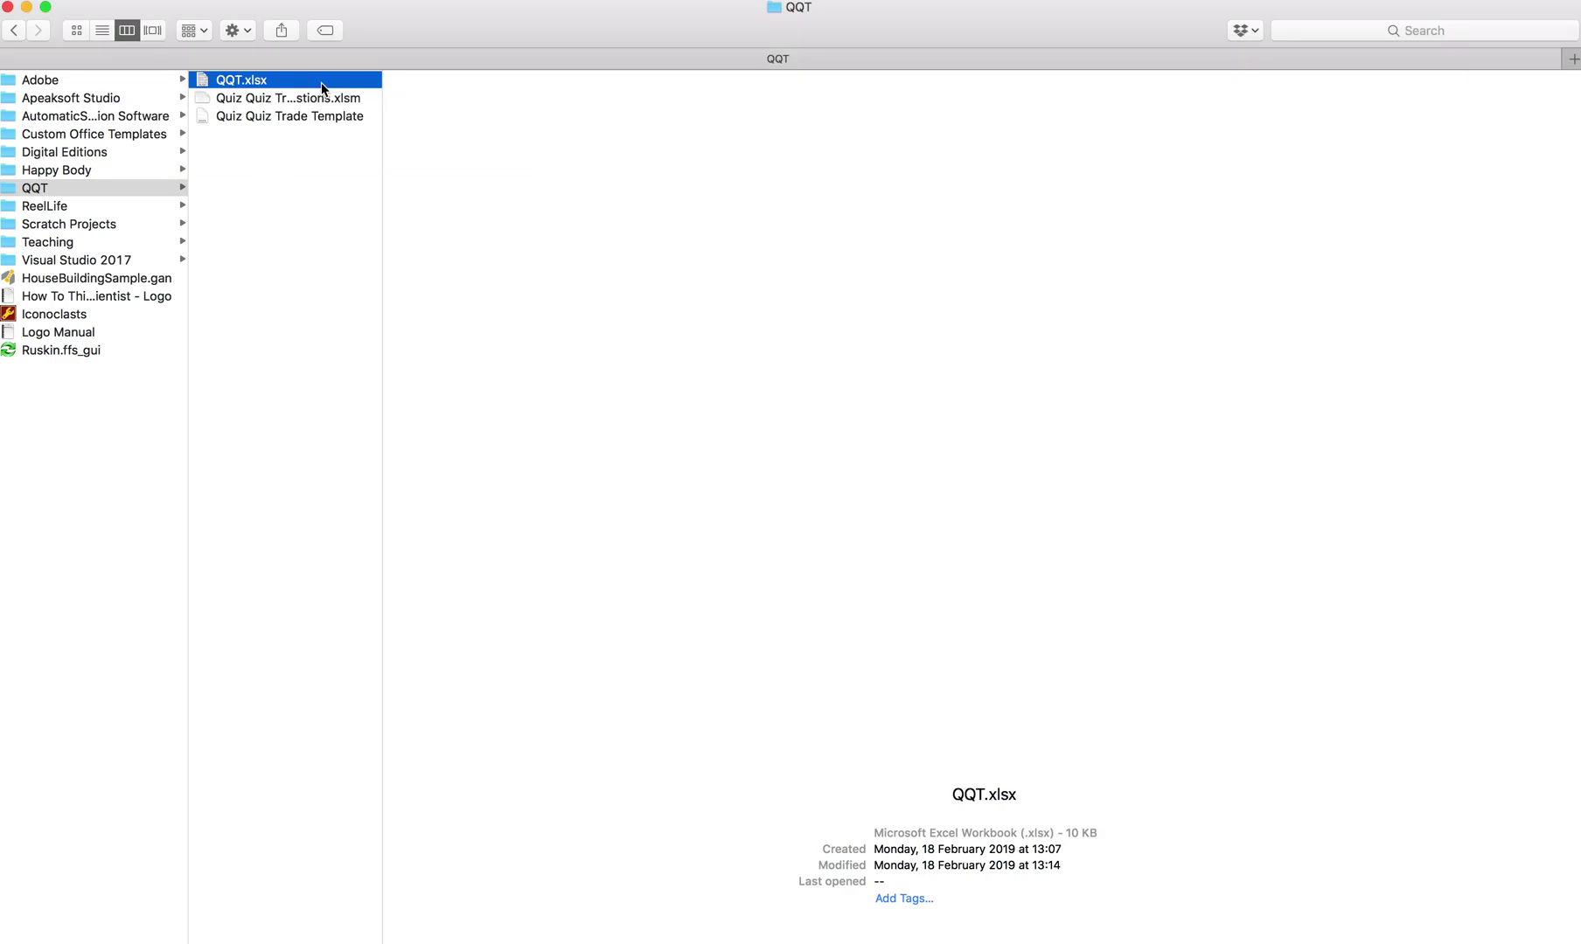
key("space")
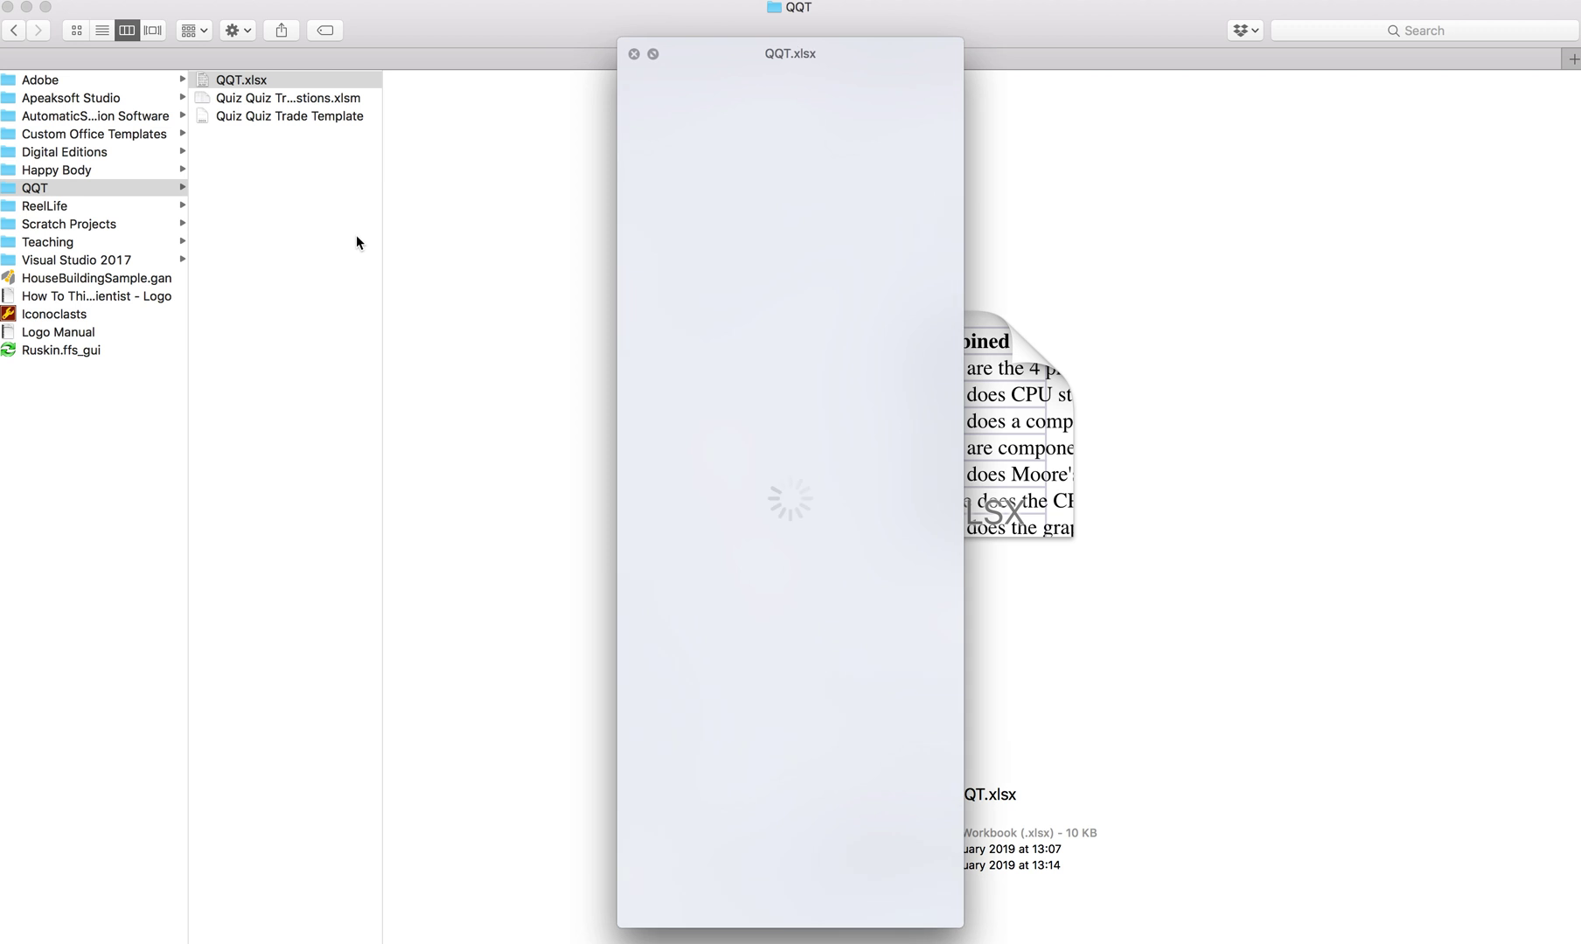
key("space")
- Open the Quiz Quiz Trade Template in Word, allow the Excel Workbook converter, and load the entire Sheet1 as its data
key("Down")
key("Down")
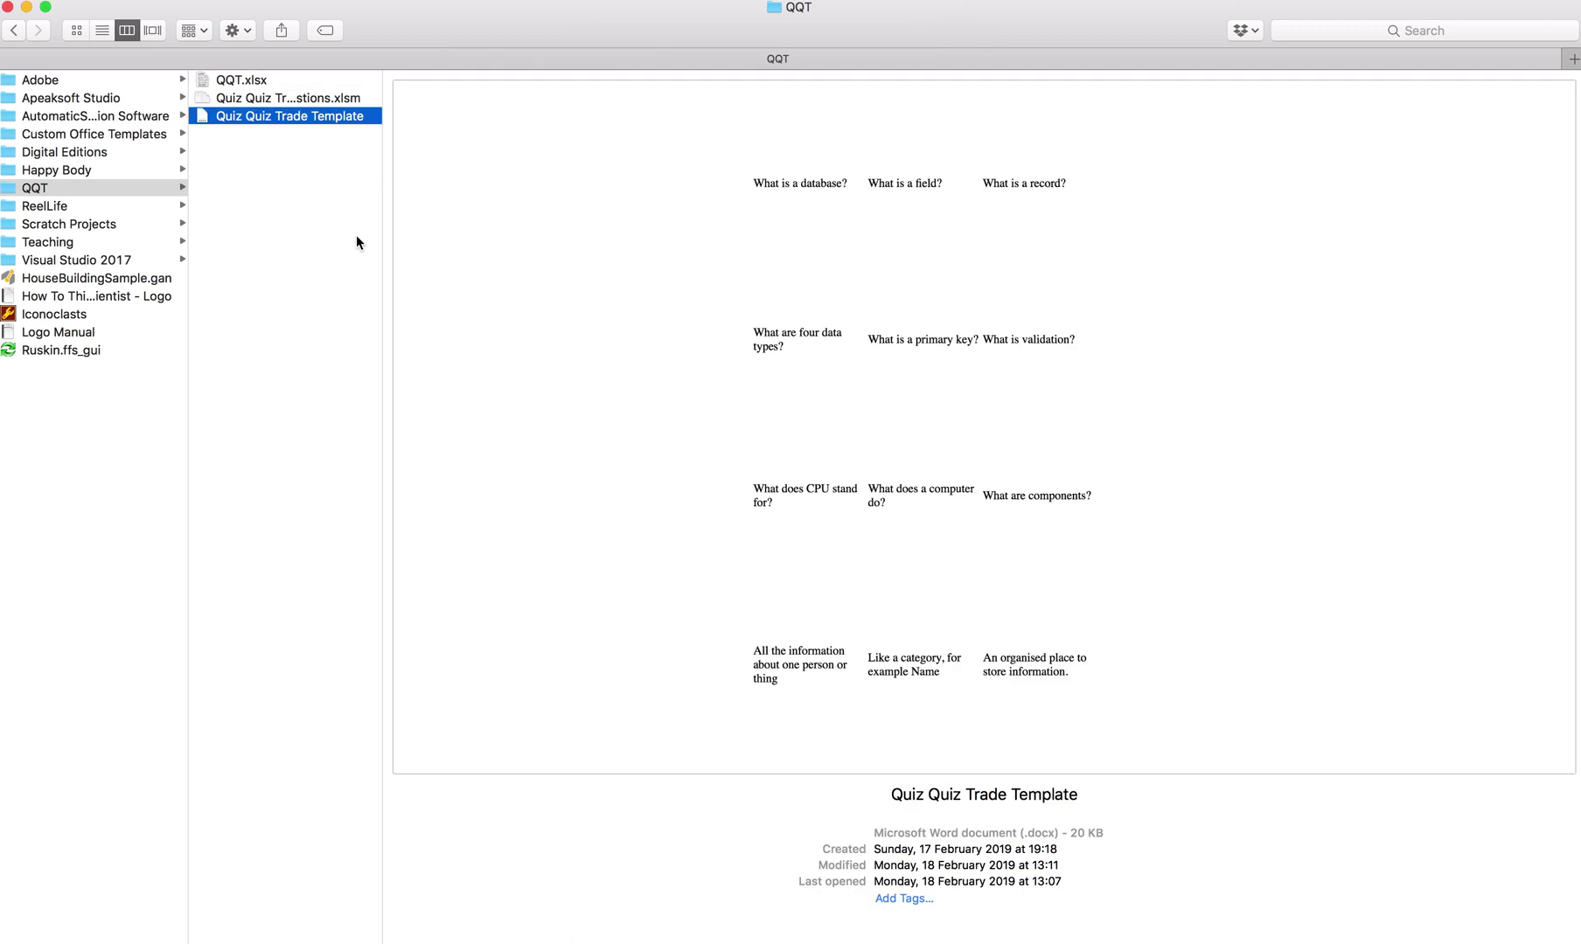
mouse_move(791, 415)
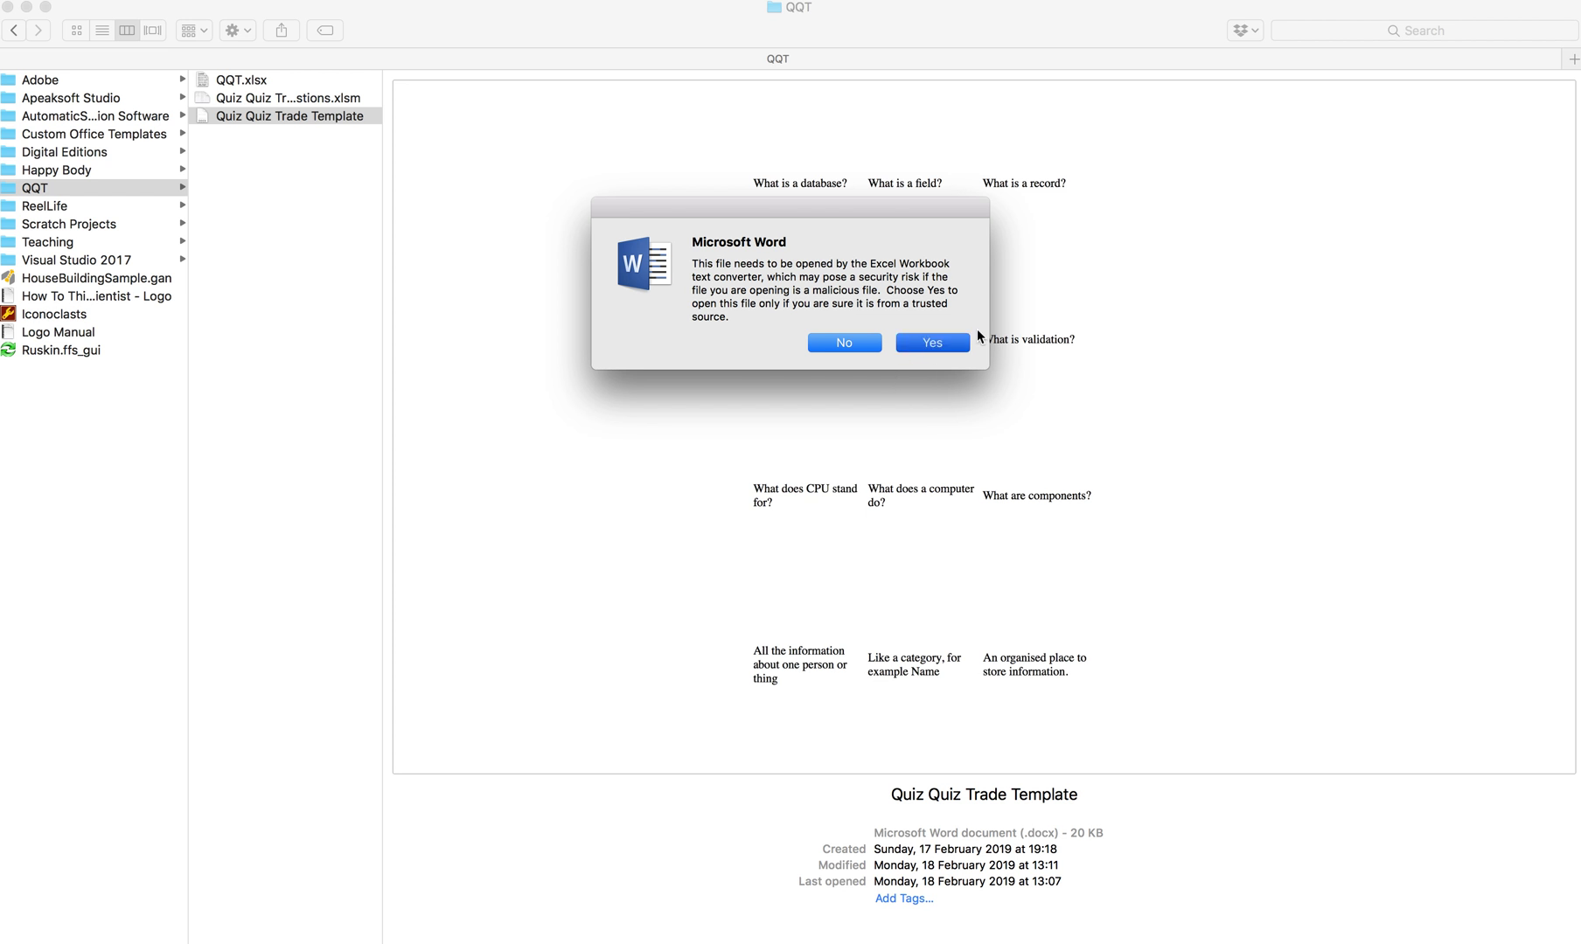
left_click(933, 343)
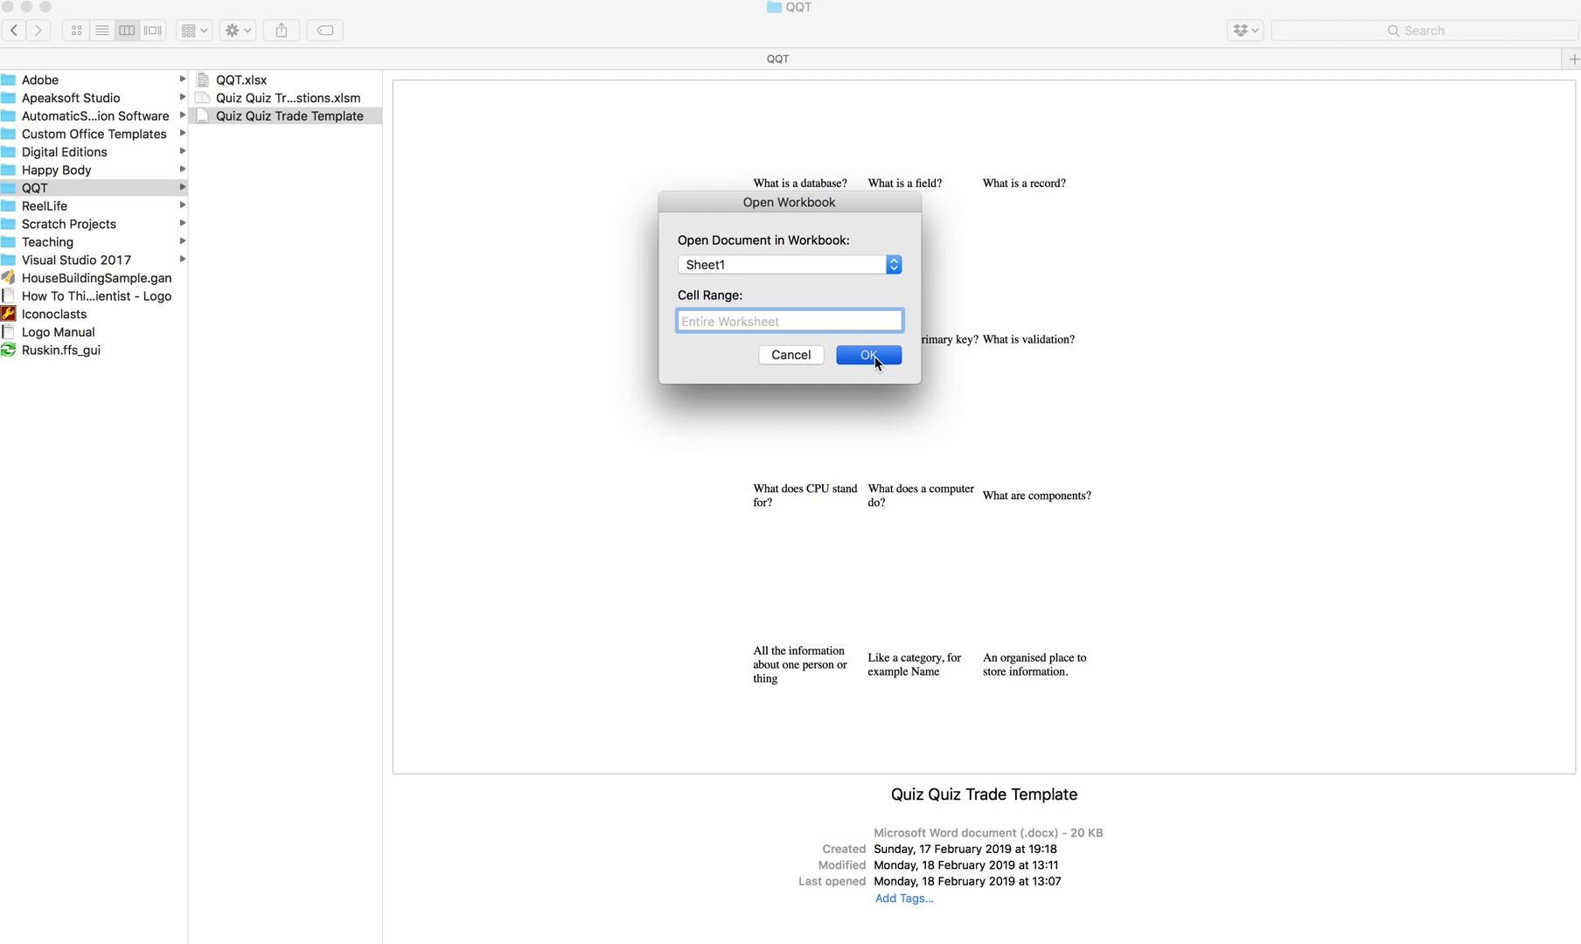
left_click(868, 355)
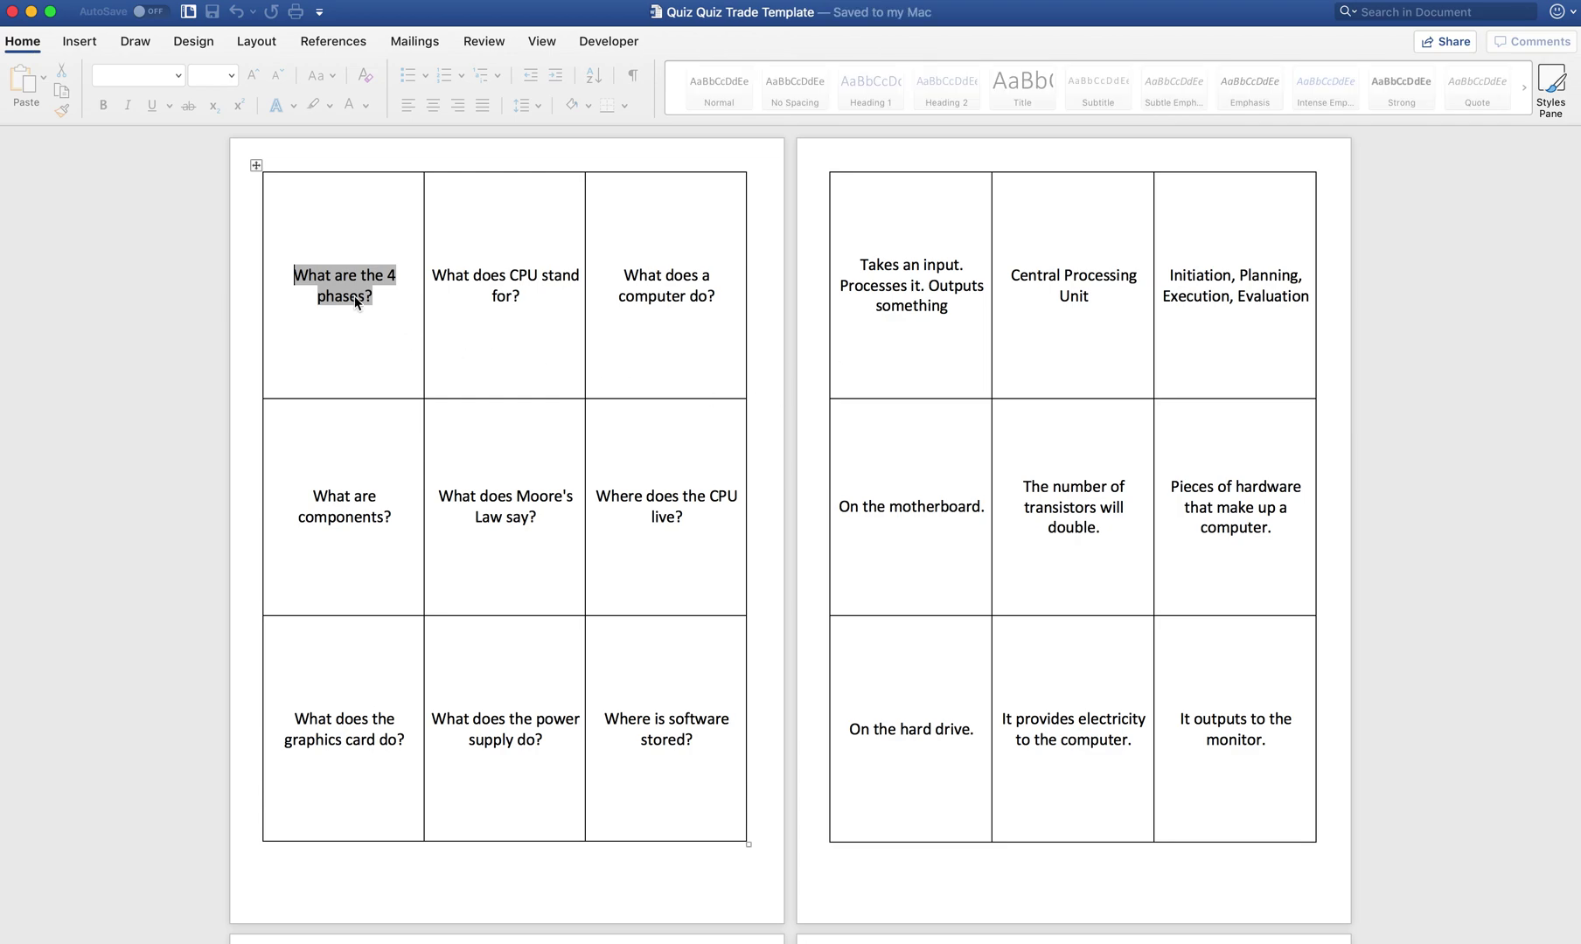
- Review the merged question cards and their matching answer pages throughout the template
left_click(1205, 303)
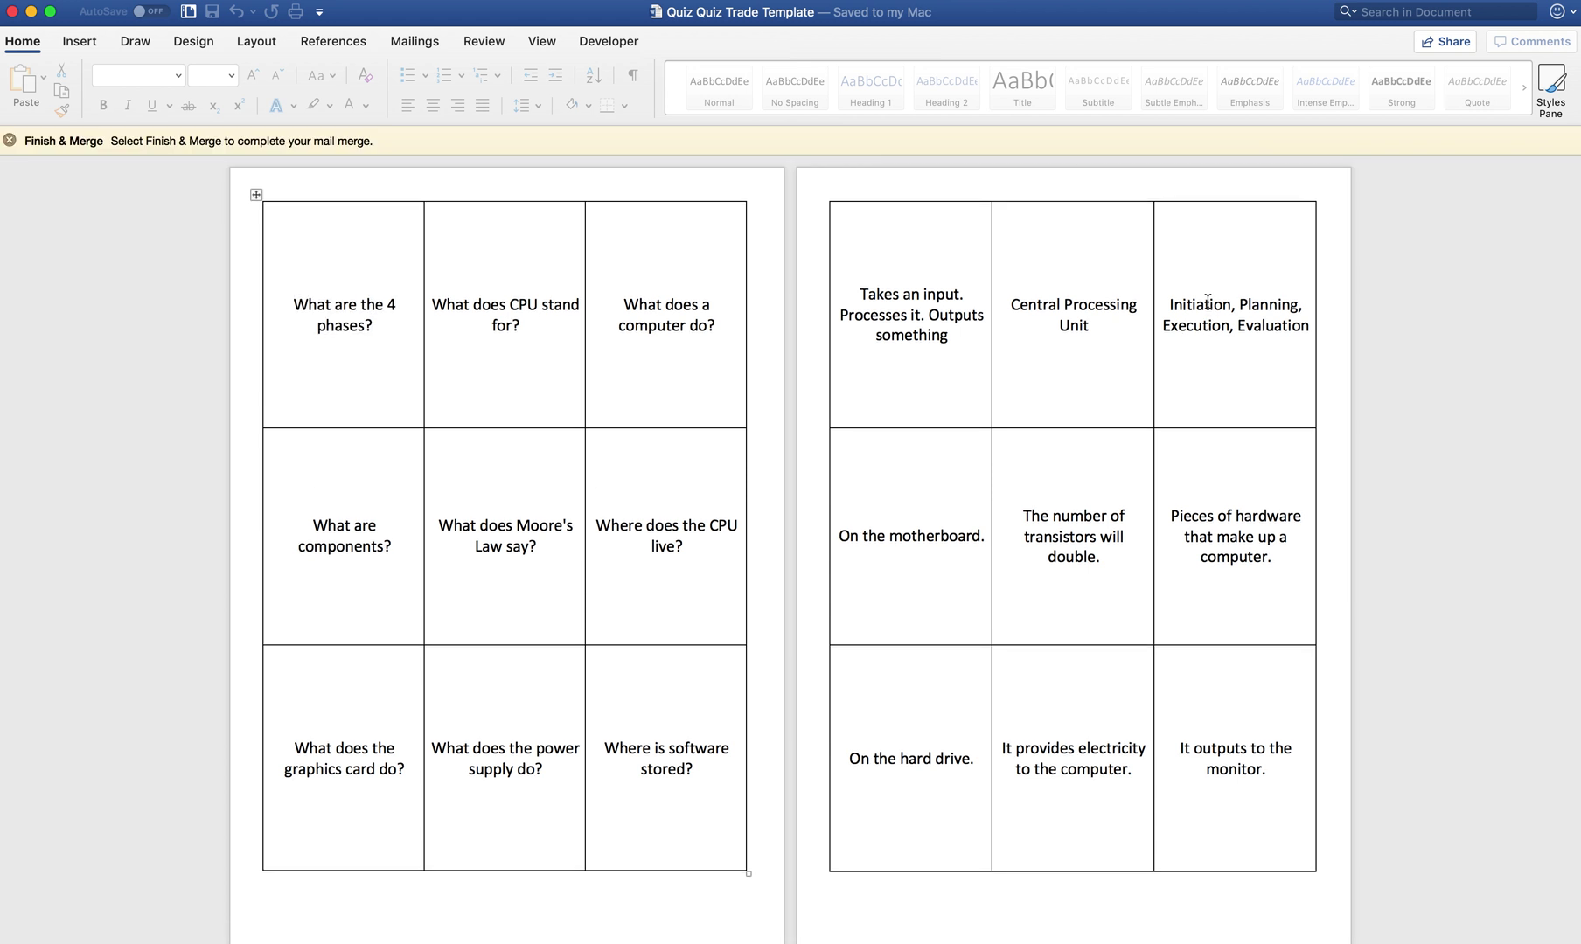
left_click(514, 332)
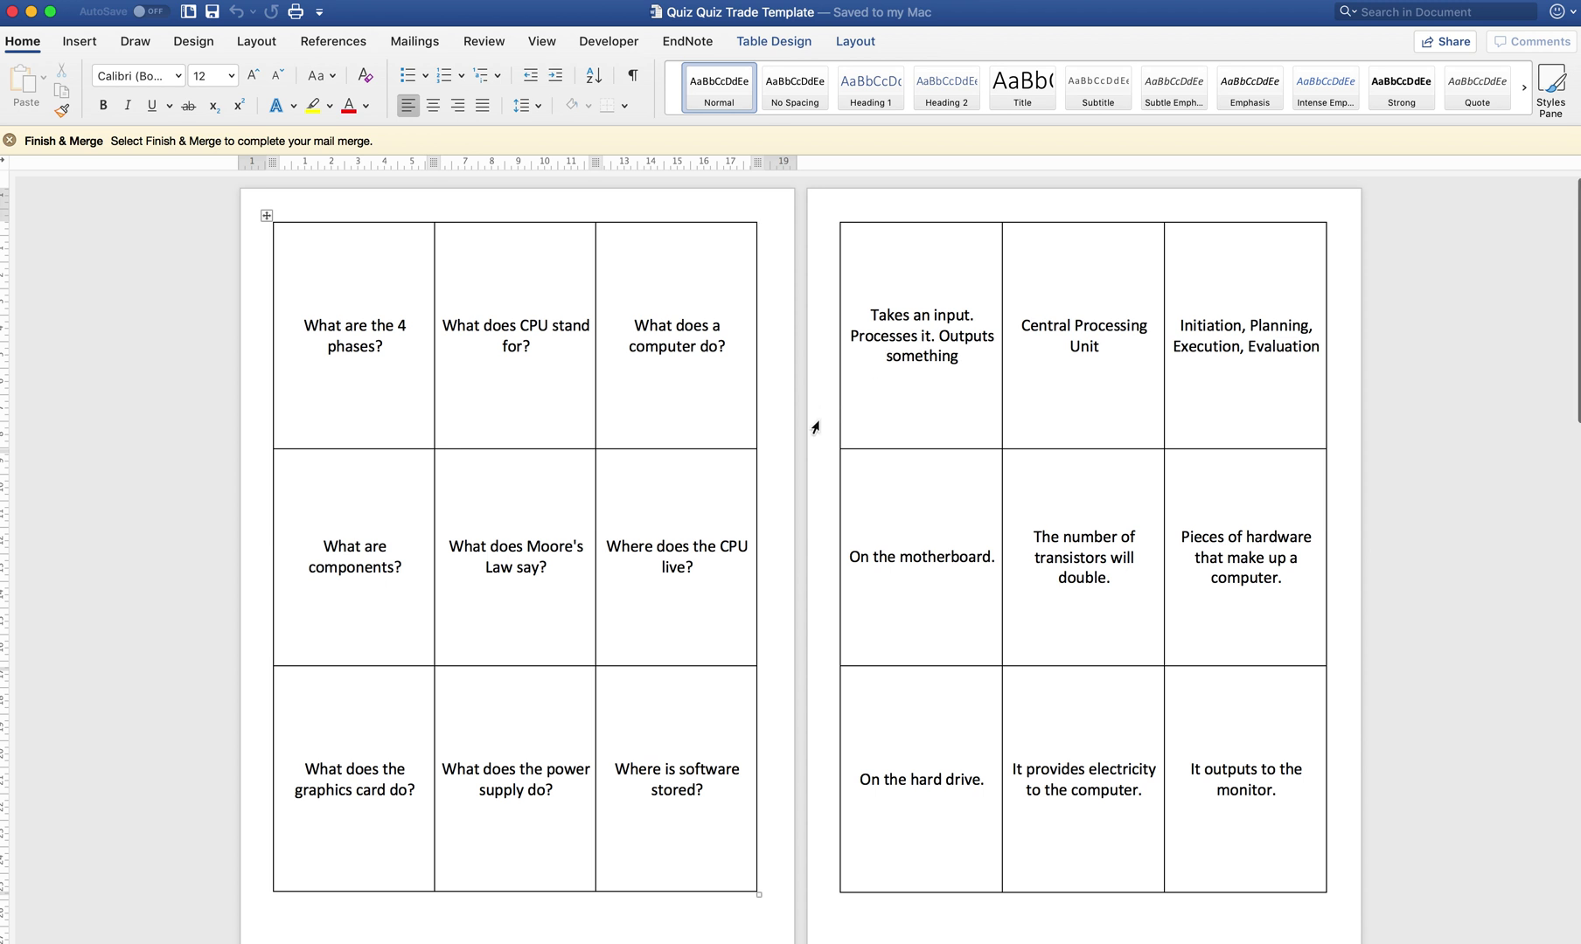
scroll(815, 427, "down", 5)
scroll(815, 428, "down", 20)
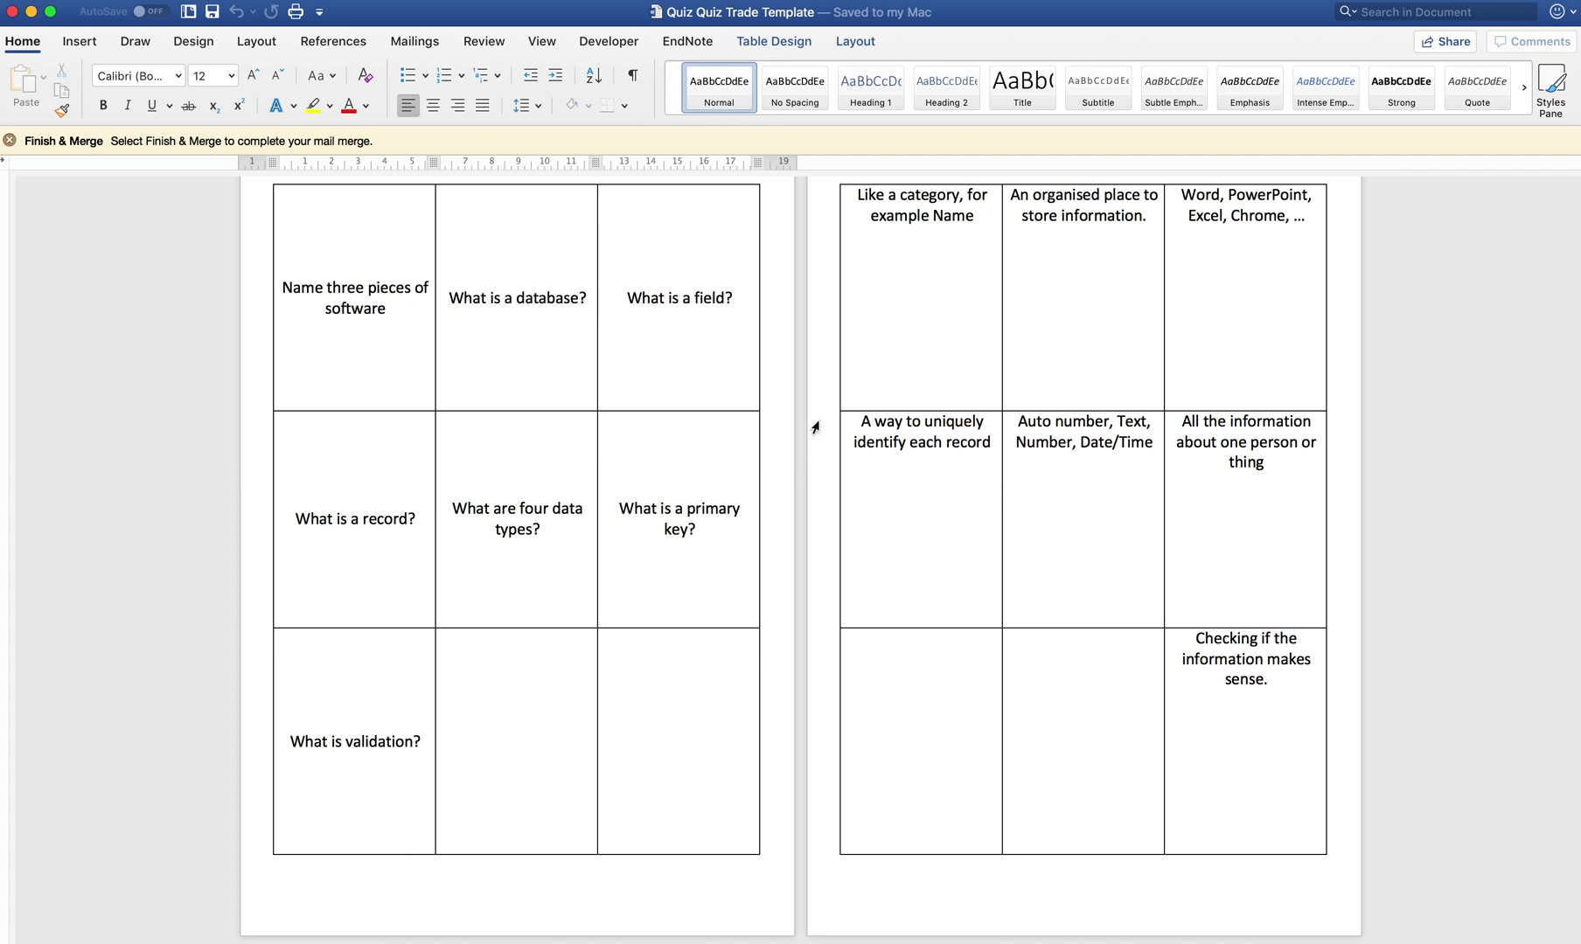
scroll(791, 533, "up", 2)
scroll(791, 533, "up", 15)
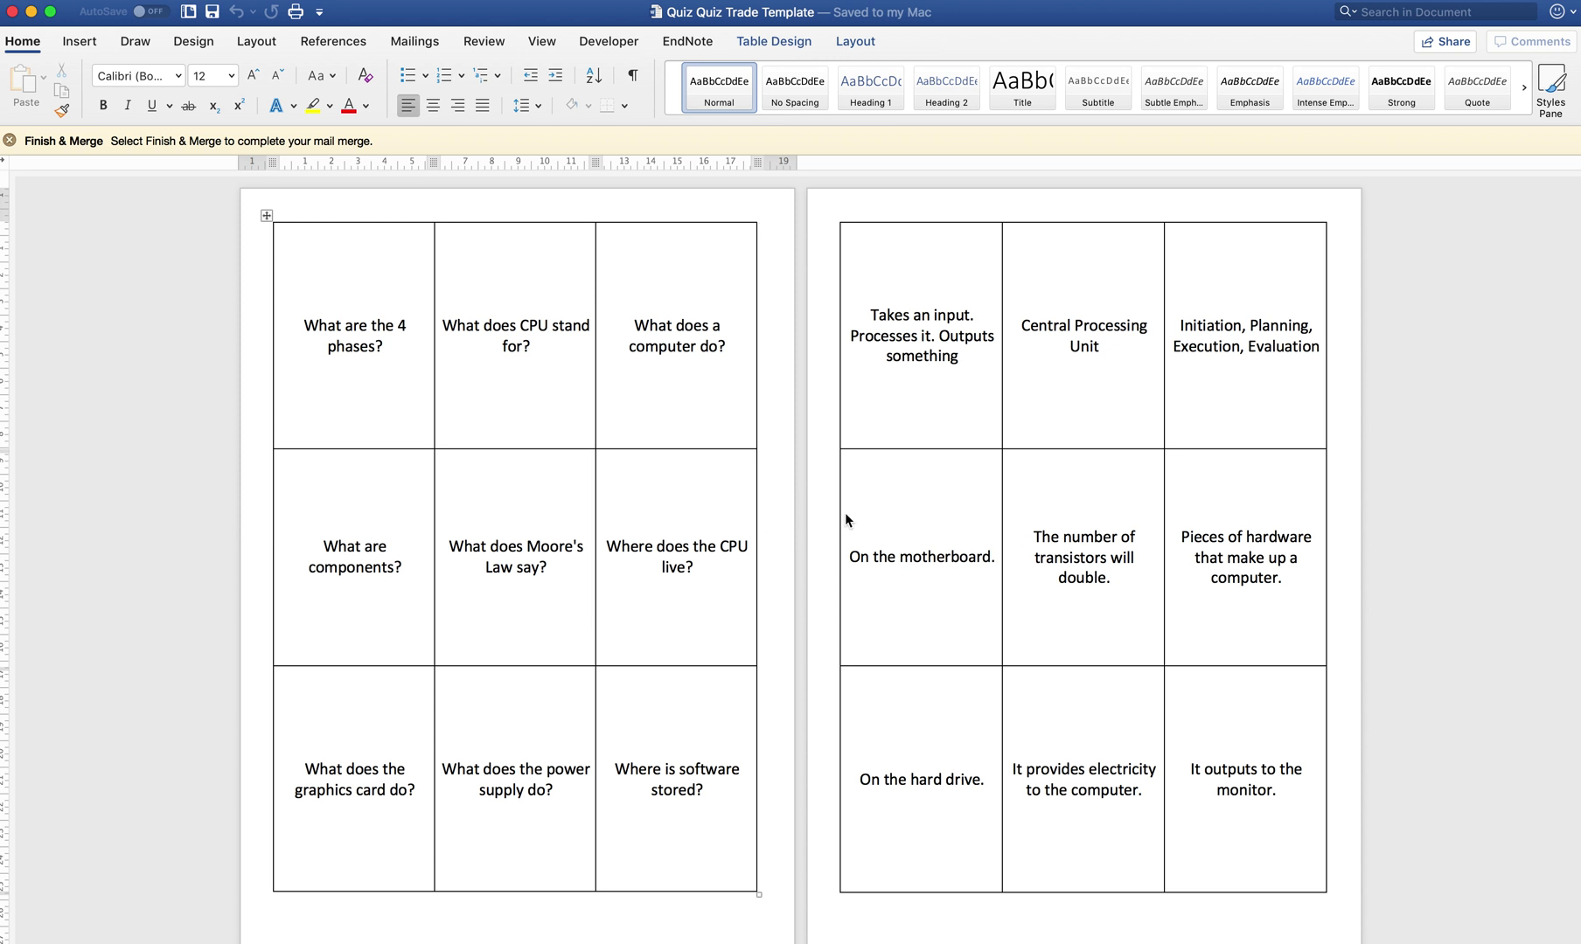
scroll(870, 648, "down", 10)
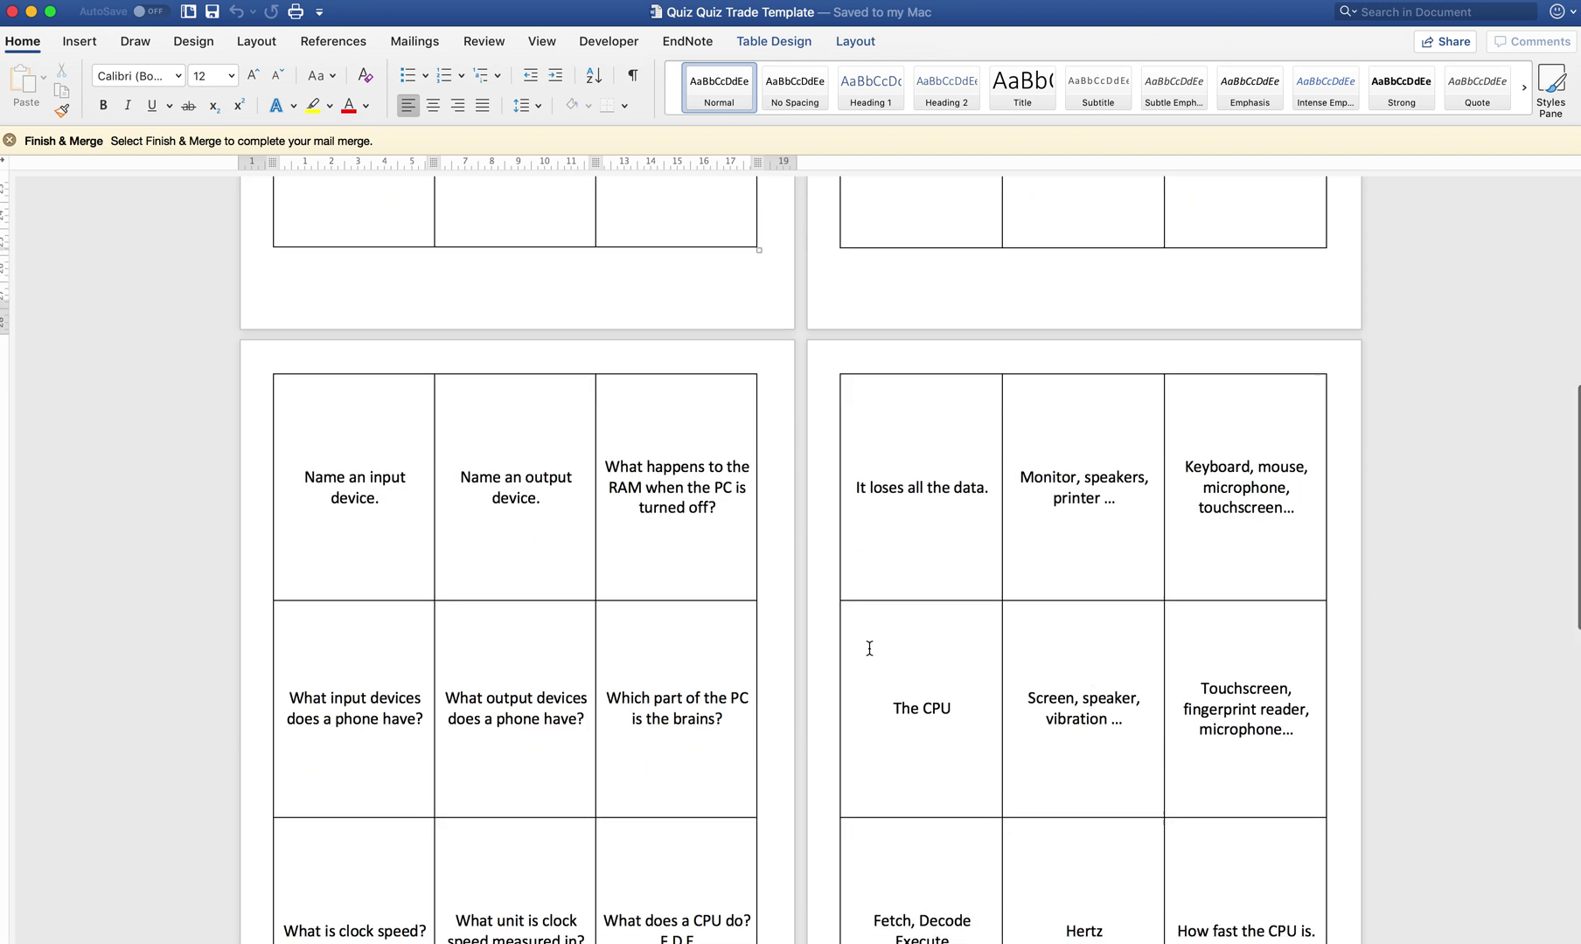
scroll(870, 648, "down", 8)
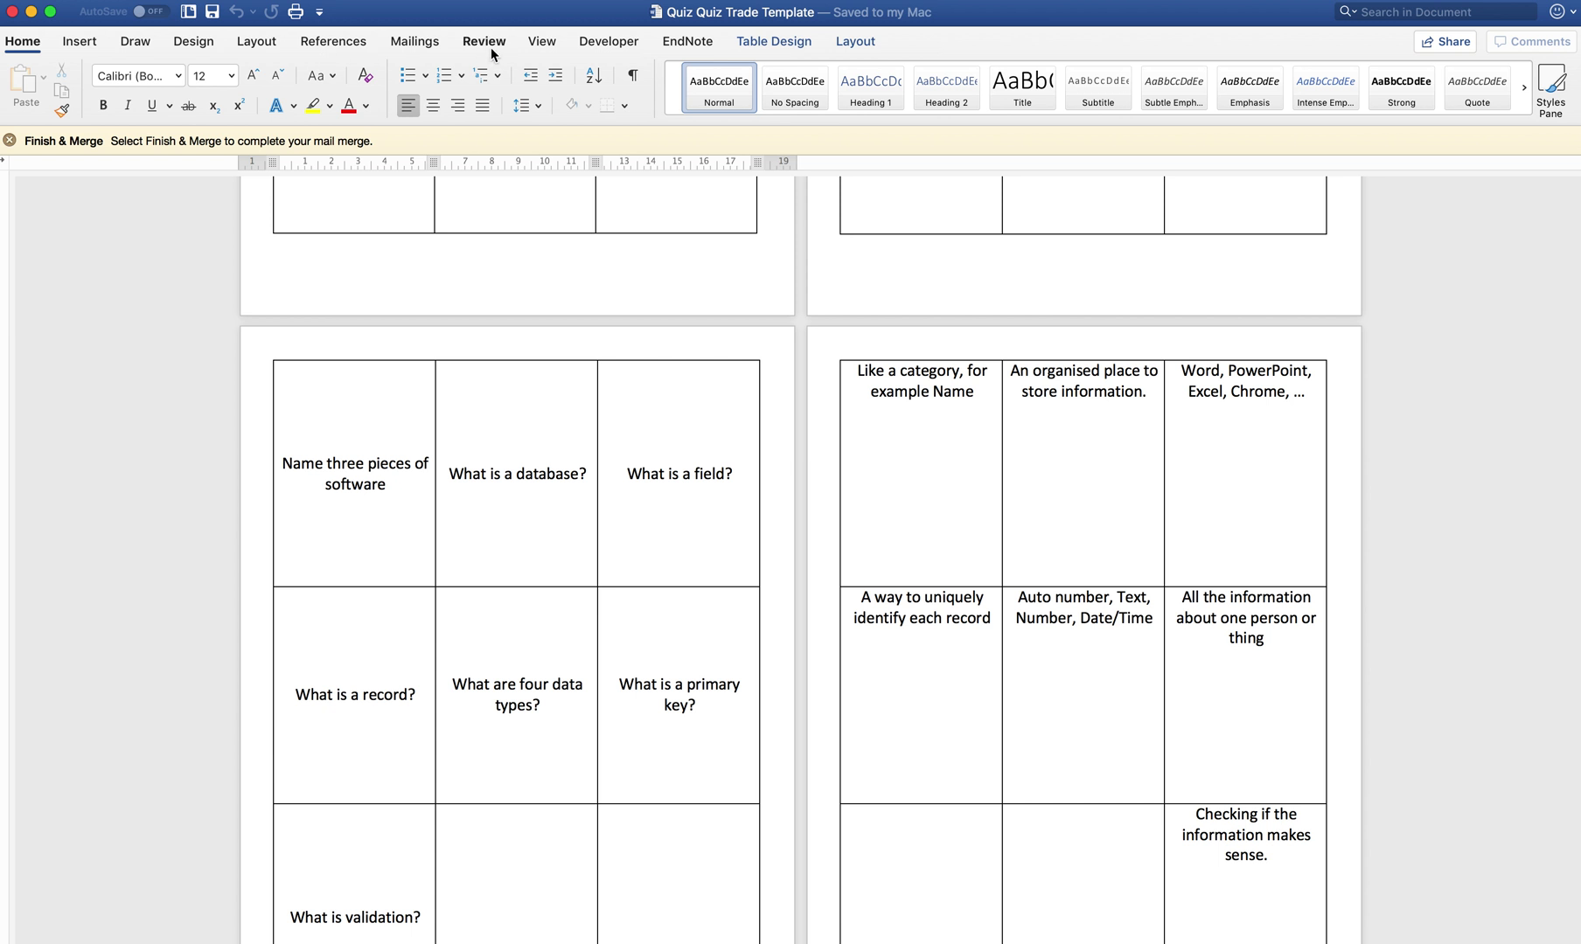
left_click(439, 46)
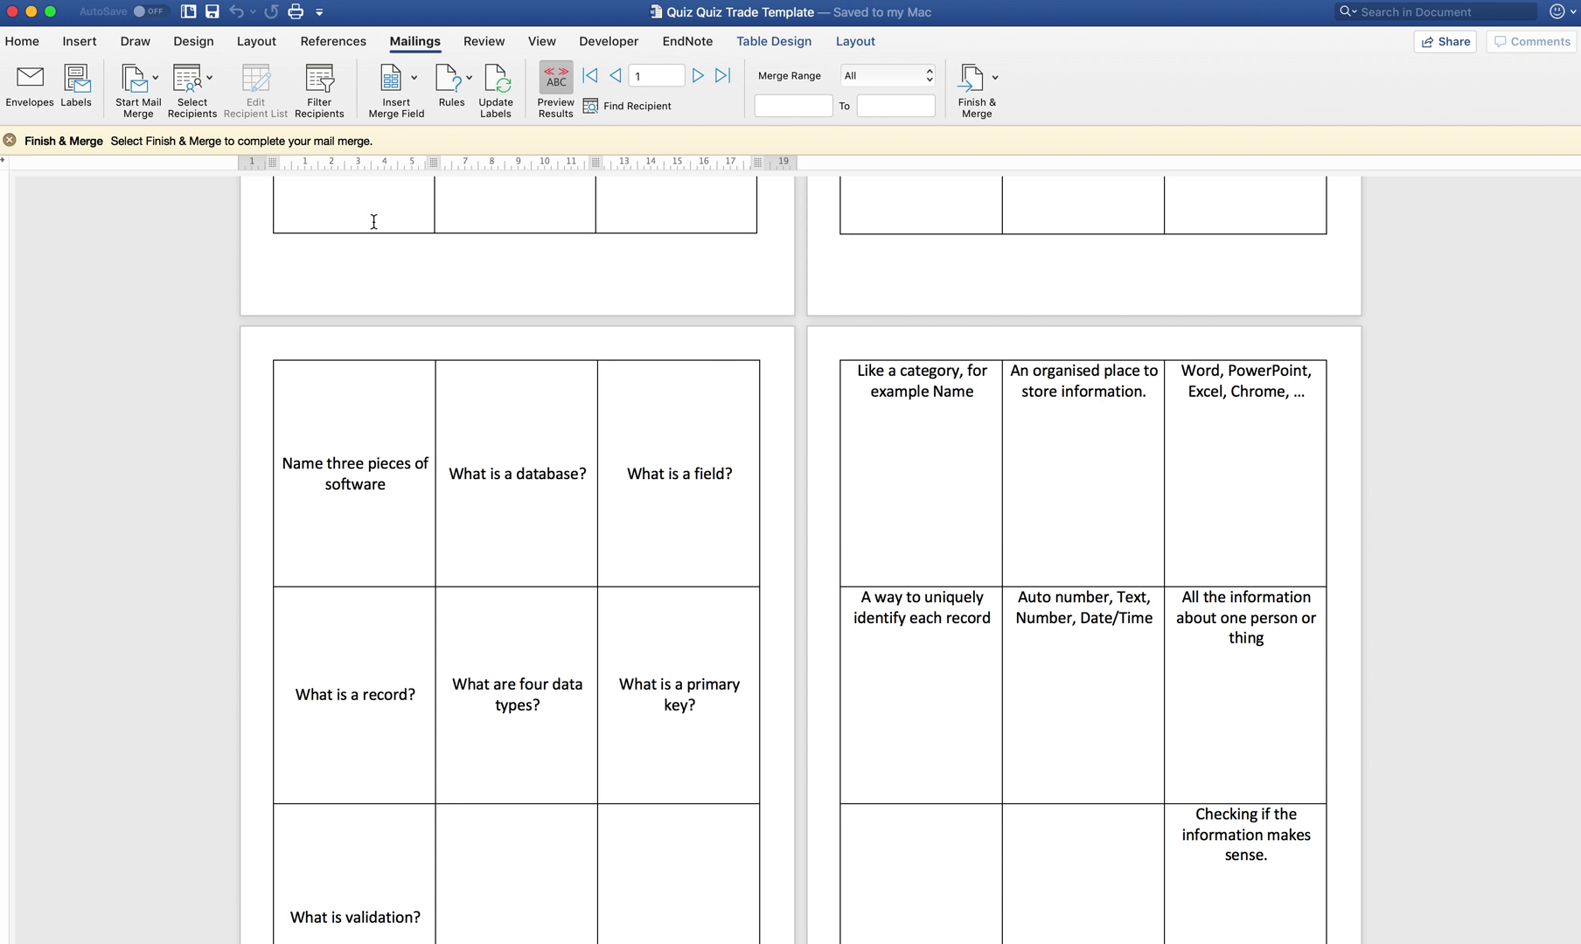
left_click(192, 78)
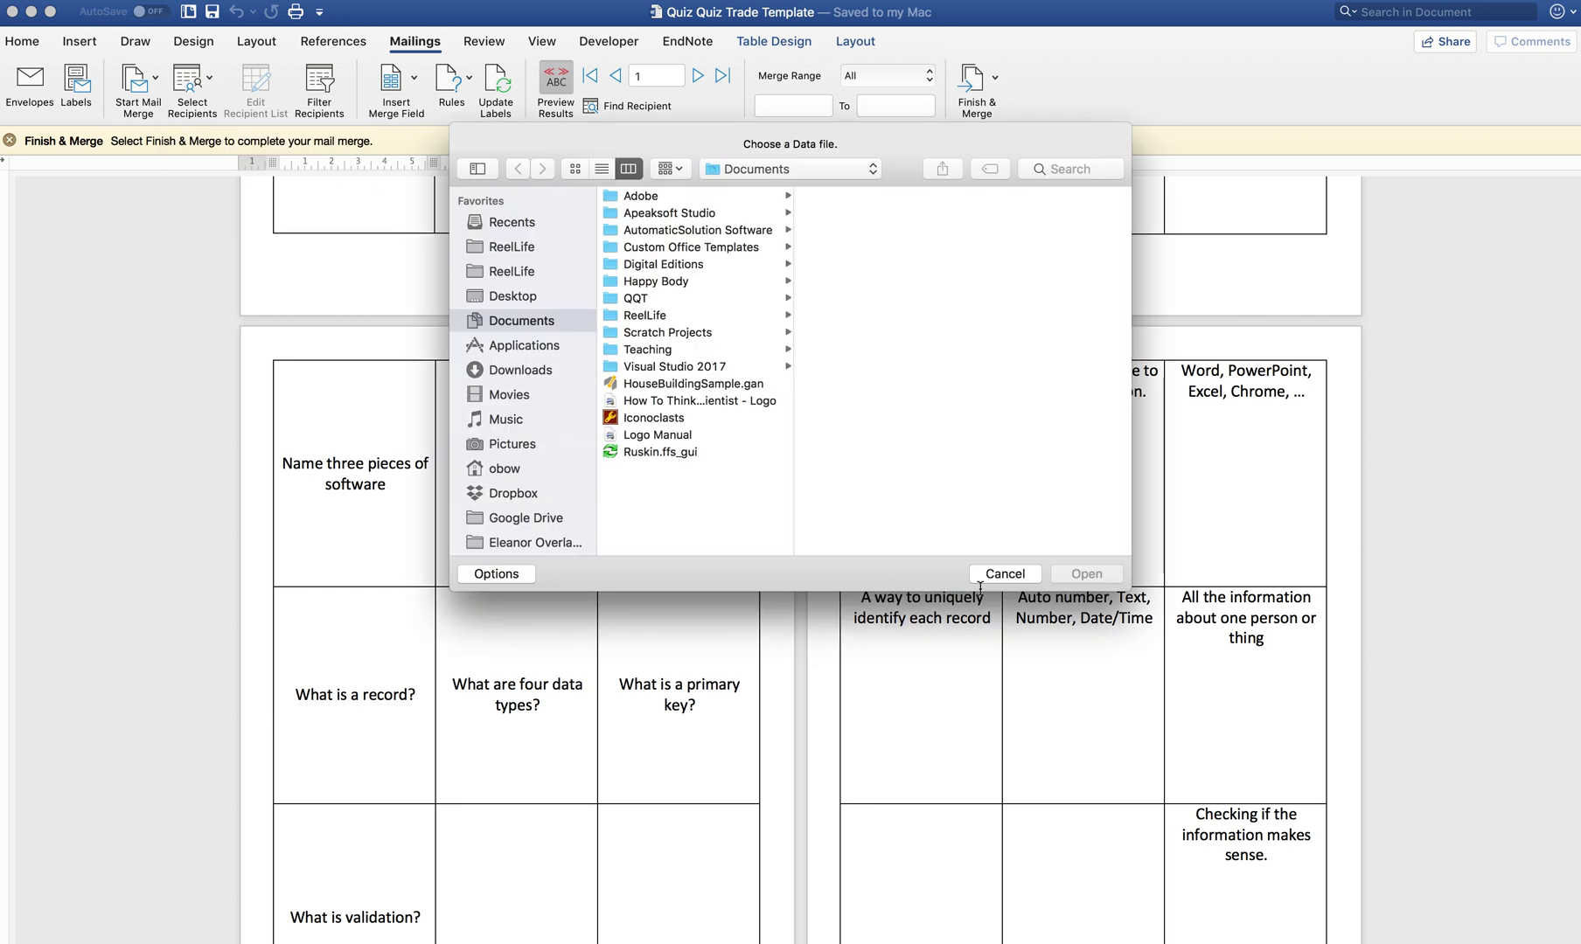
left_click(1005, 573)
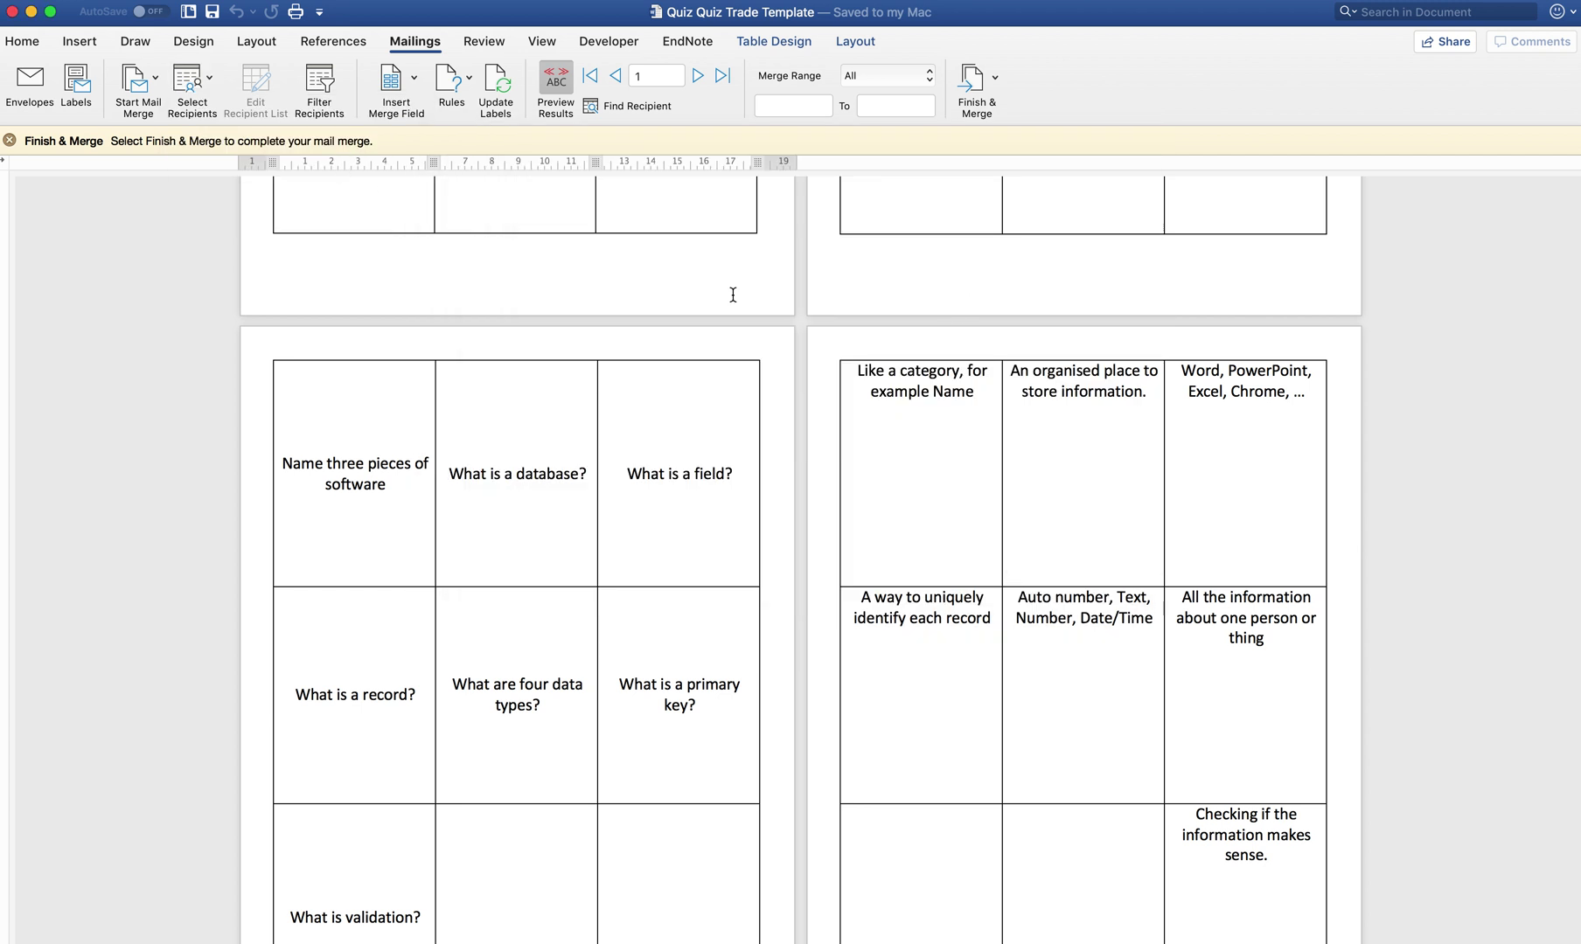
- Finish the mail merge by printing the documents, choosing to save the output as a PDF
scroll(555, 519, "down", 3)
scroll(555, 519, "up", 10)
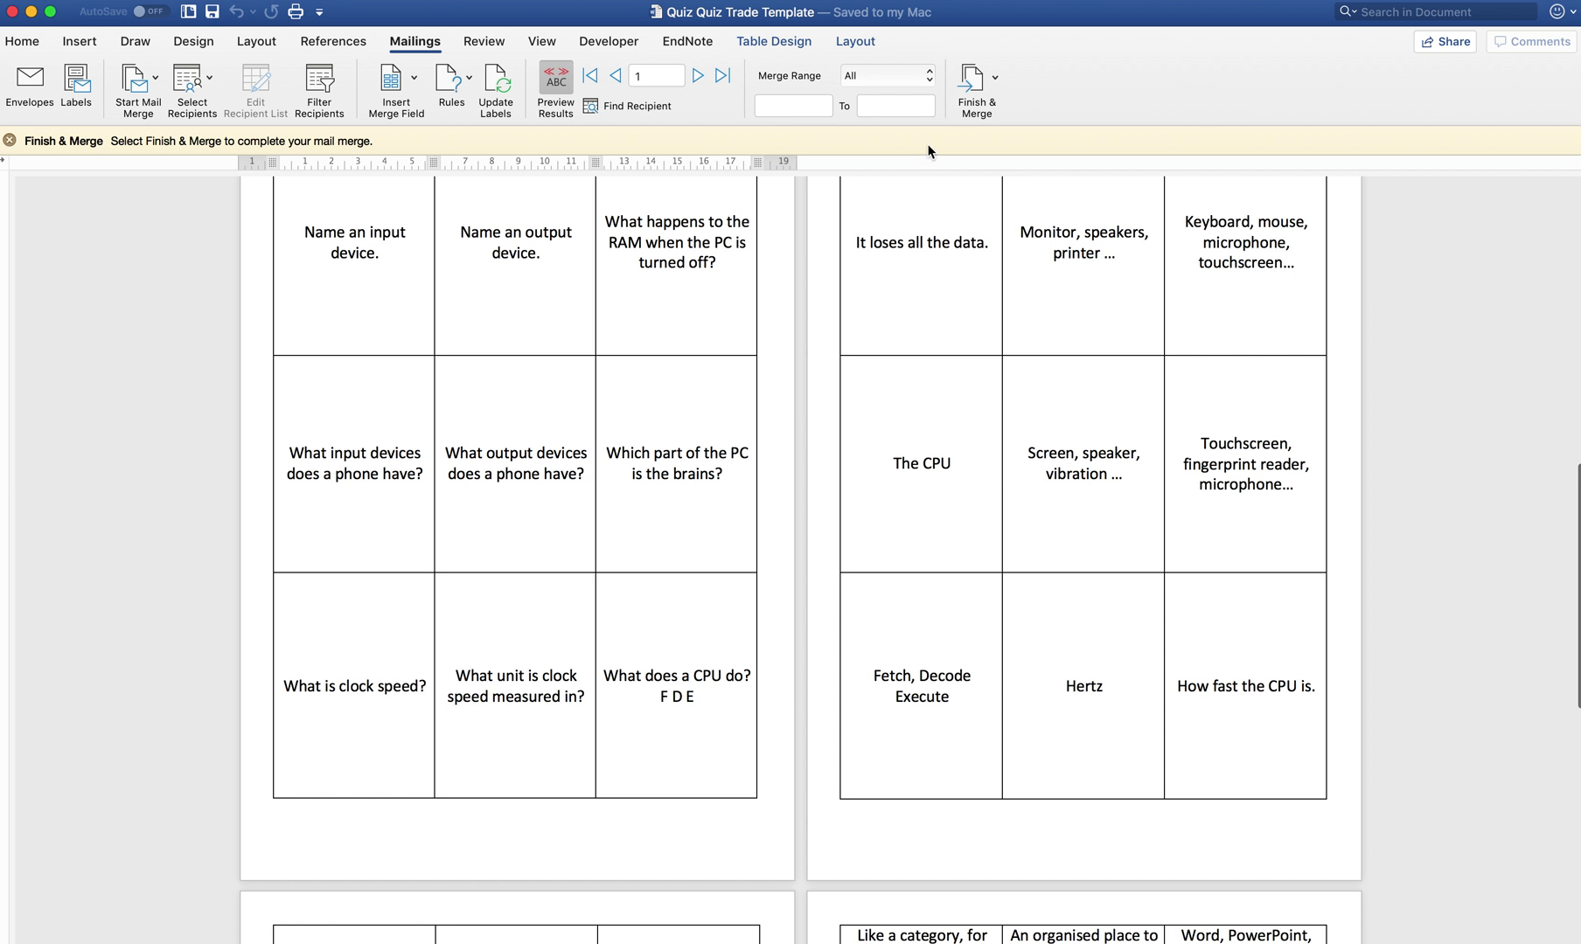
left_click(997, 92)
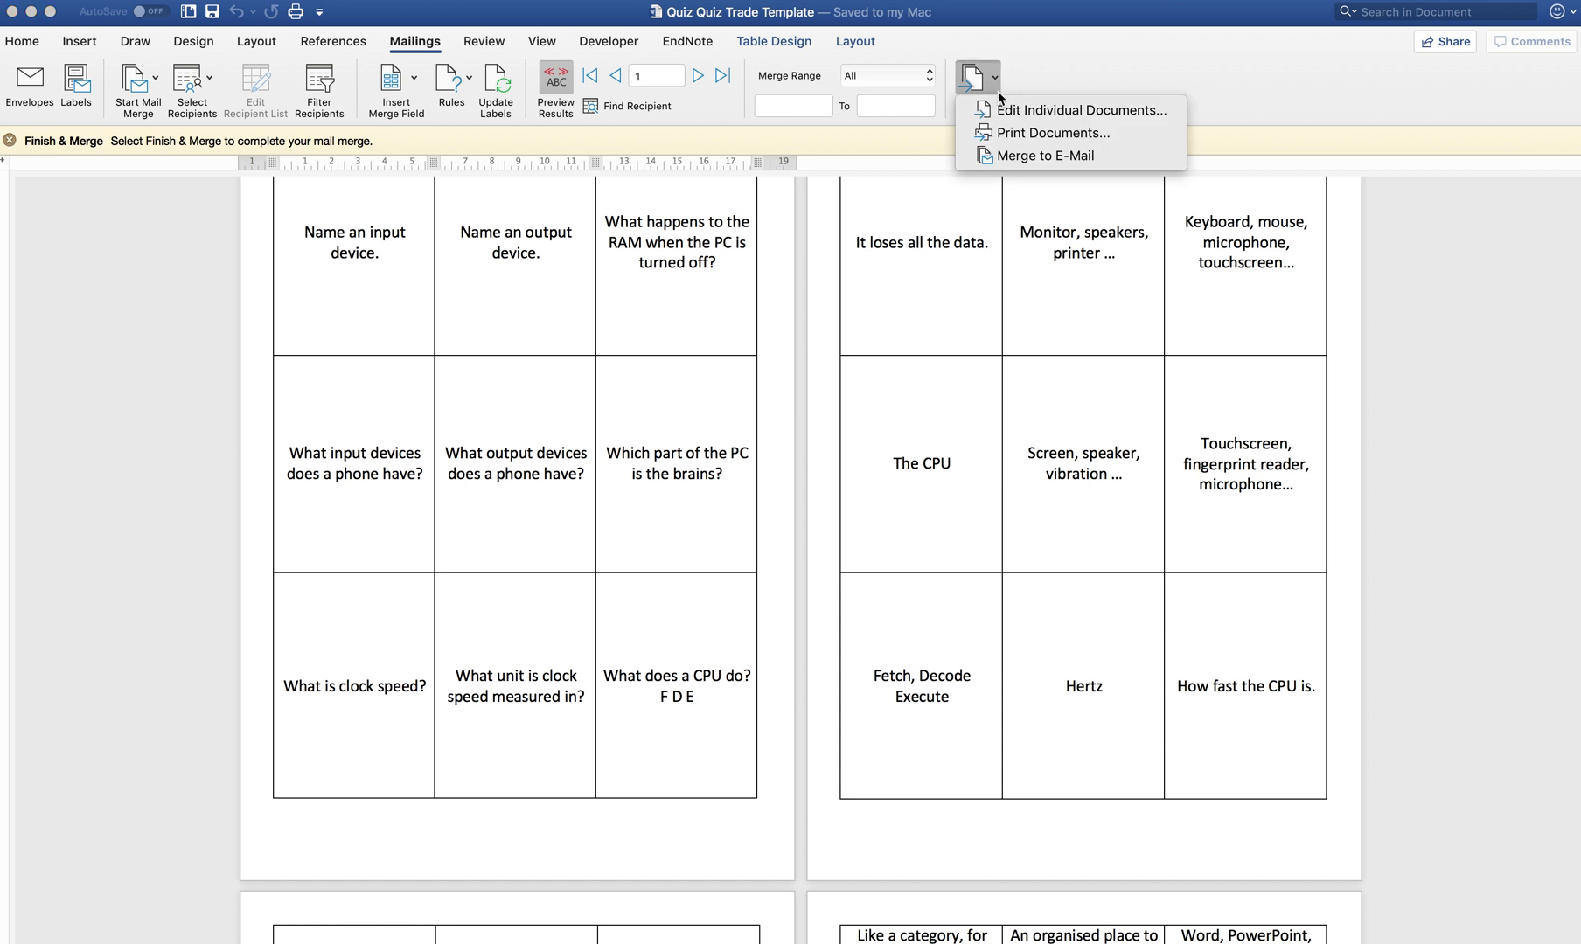
left_click(1028, 132)
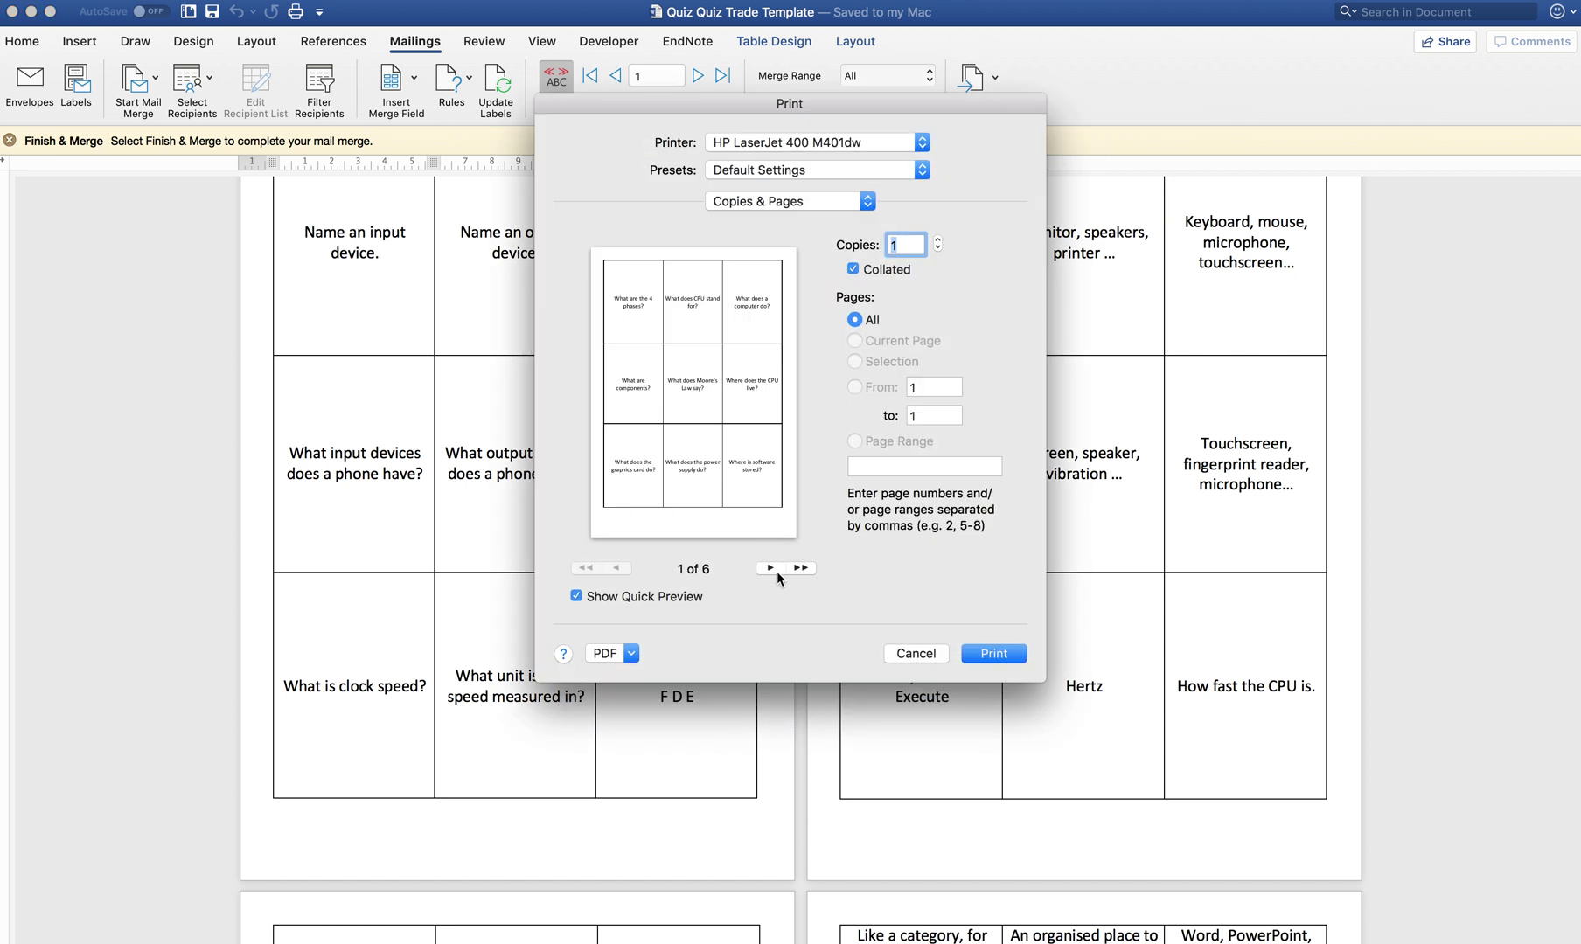
left_click(630, 653)
left_click(665, 694)
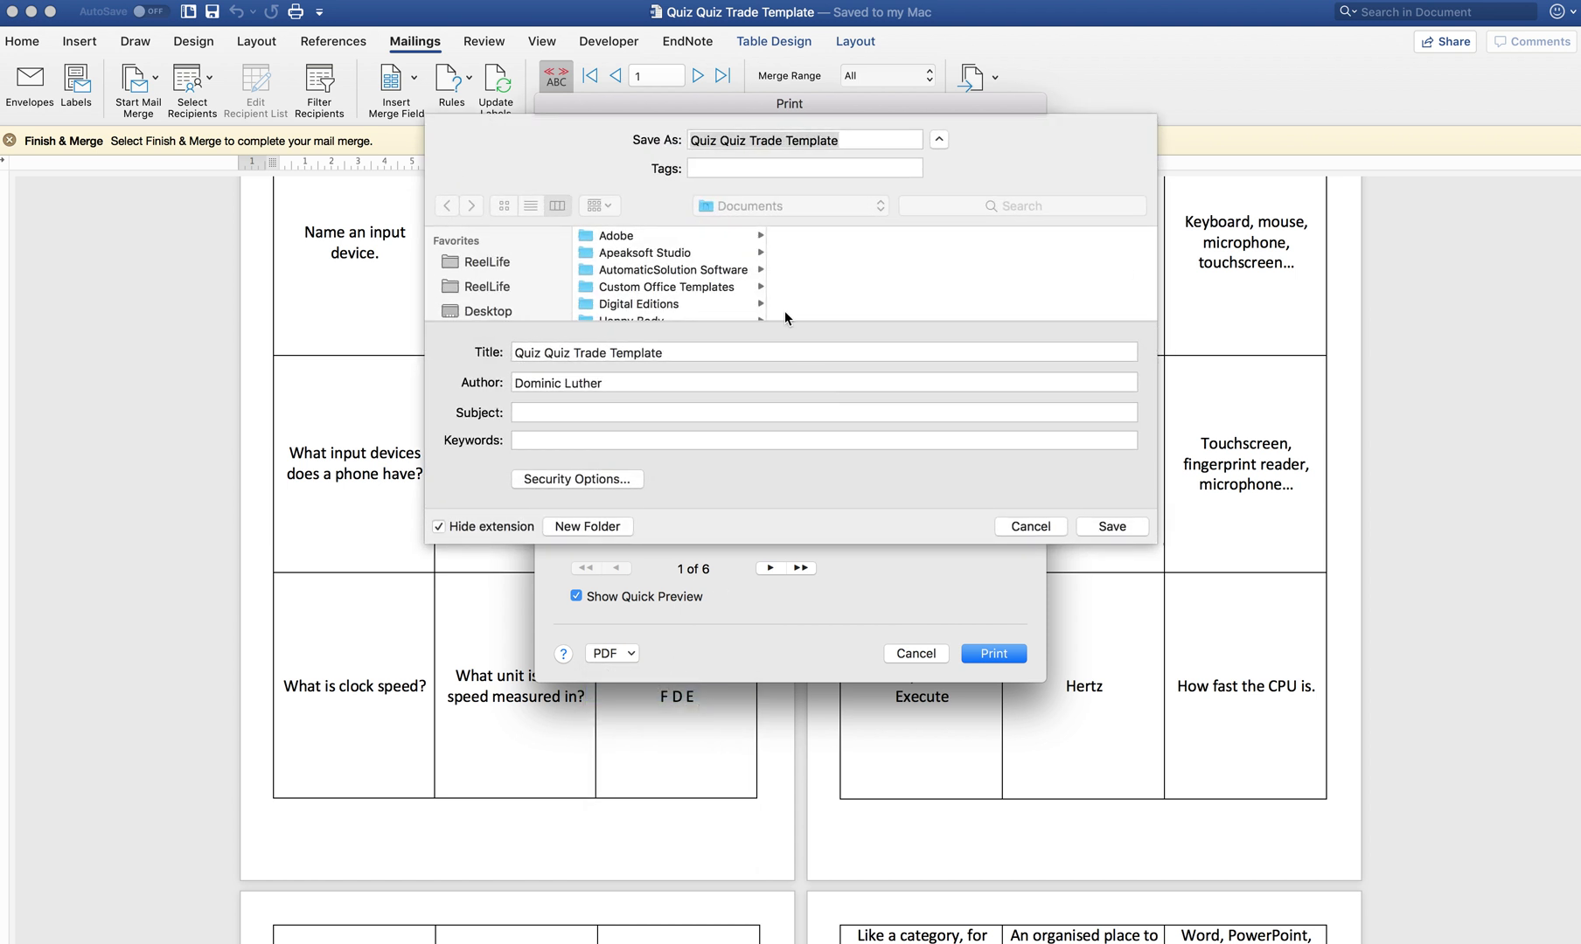
- Set the PDF's save location to the QQT folder inside Documents
scroll(558, 306, "down", 3)
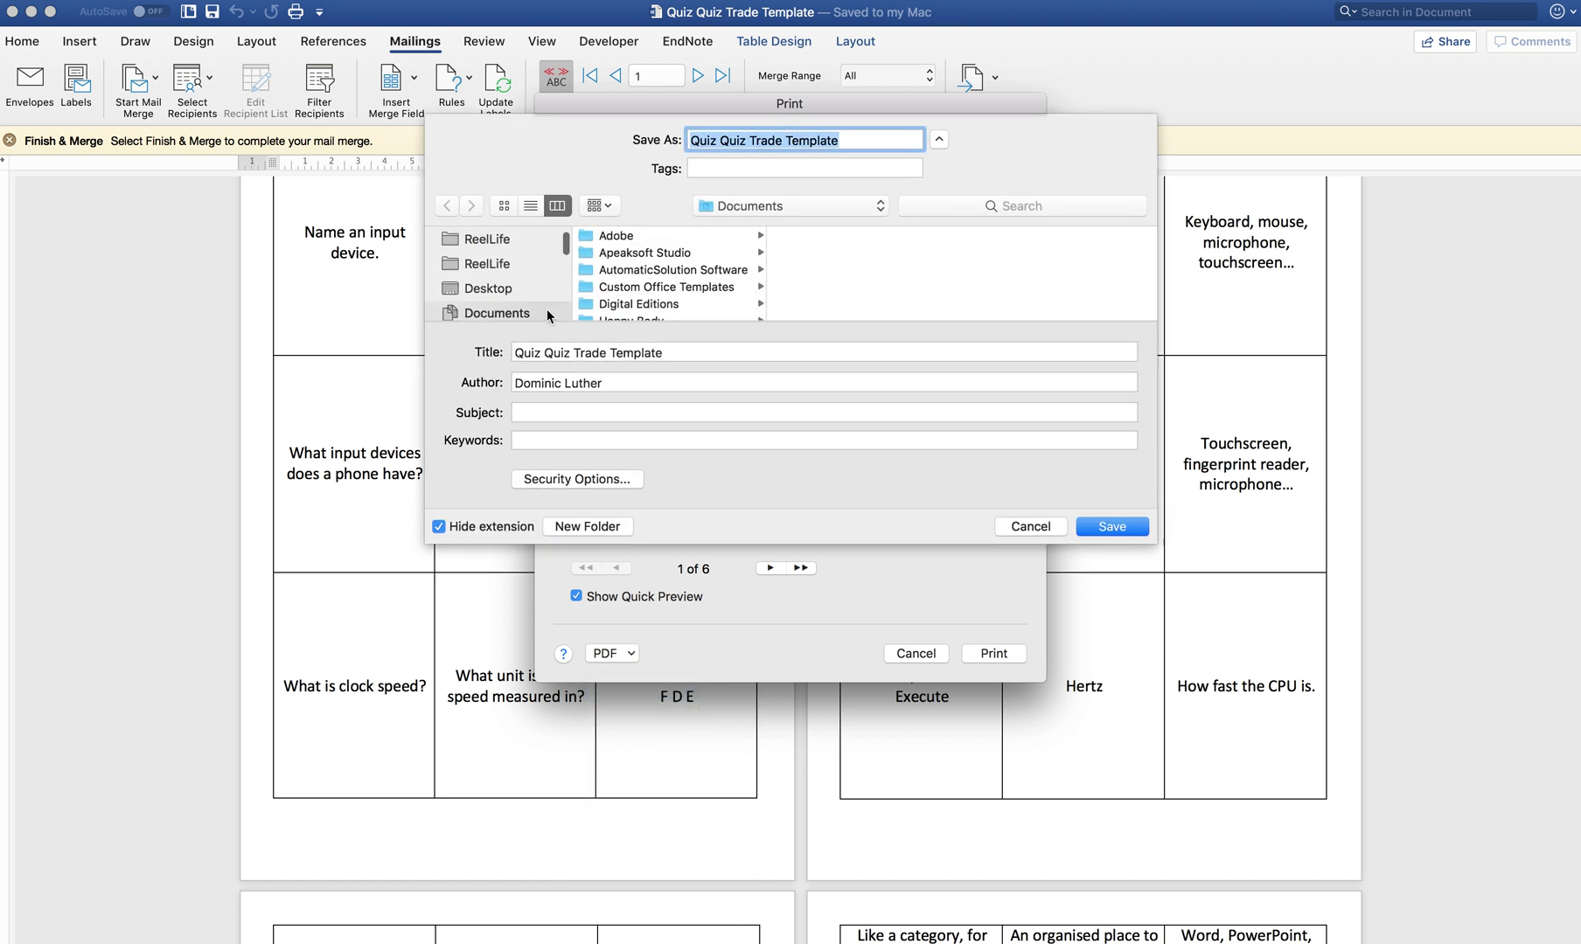
left_click(547, 313)
scroll(551, 310, "down", 5)
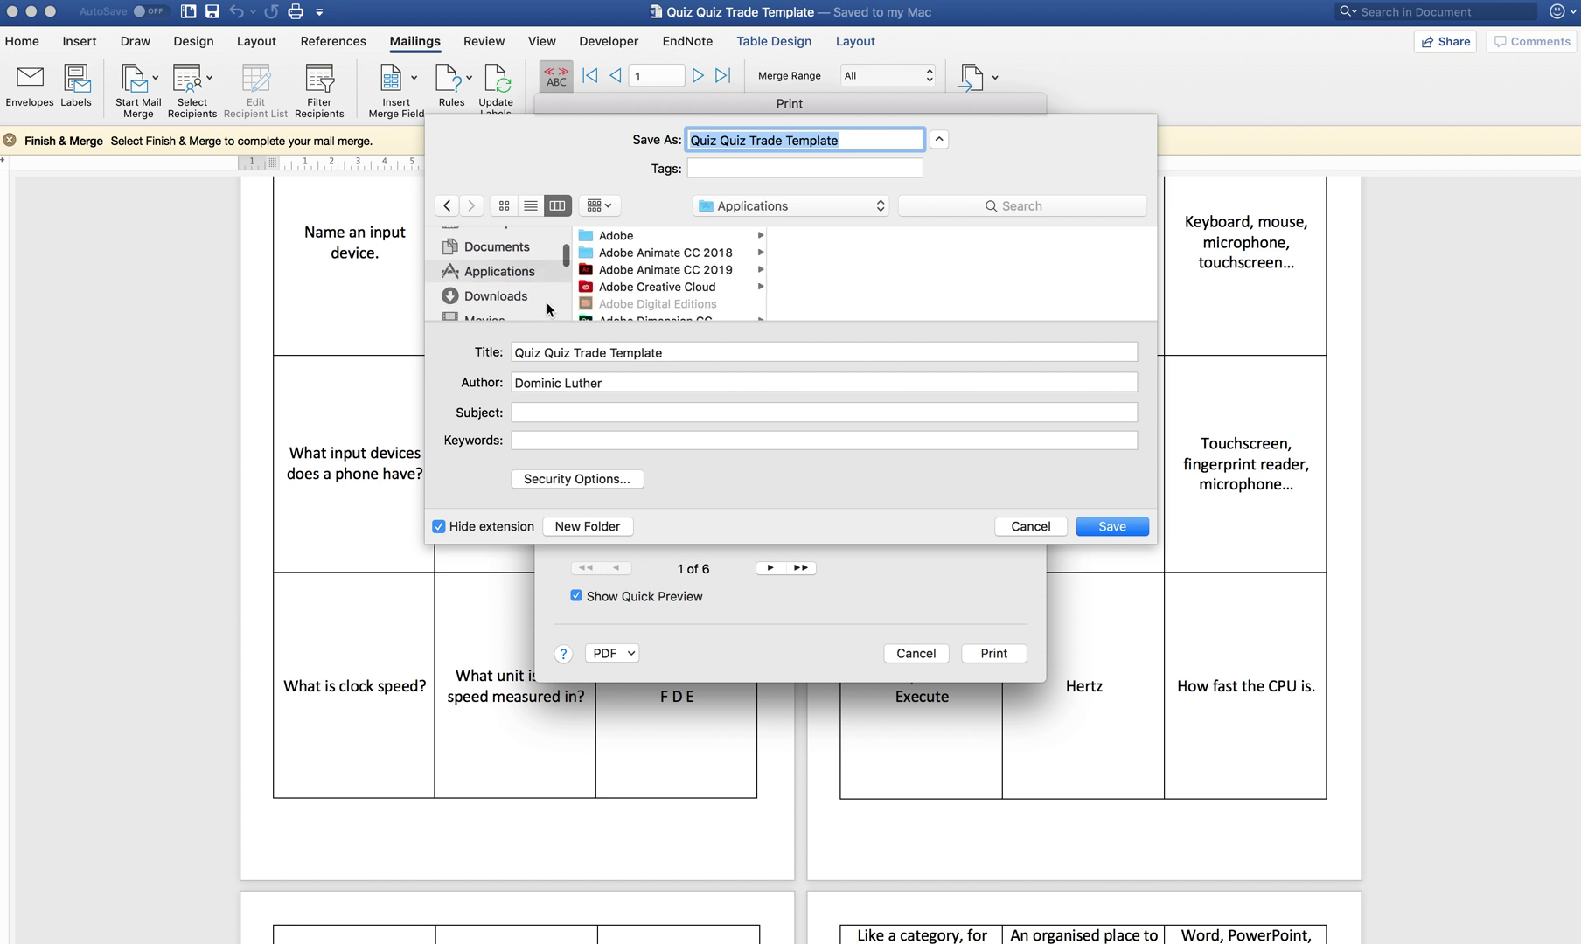
scroll(529, 270, "up", 5)
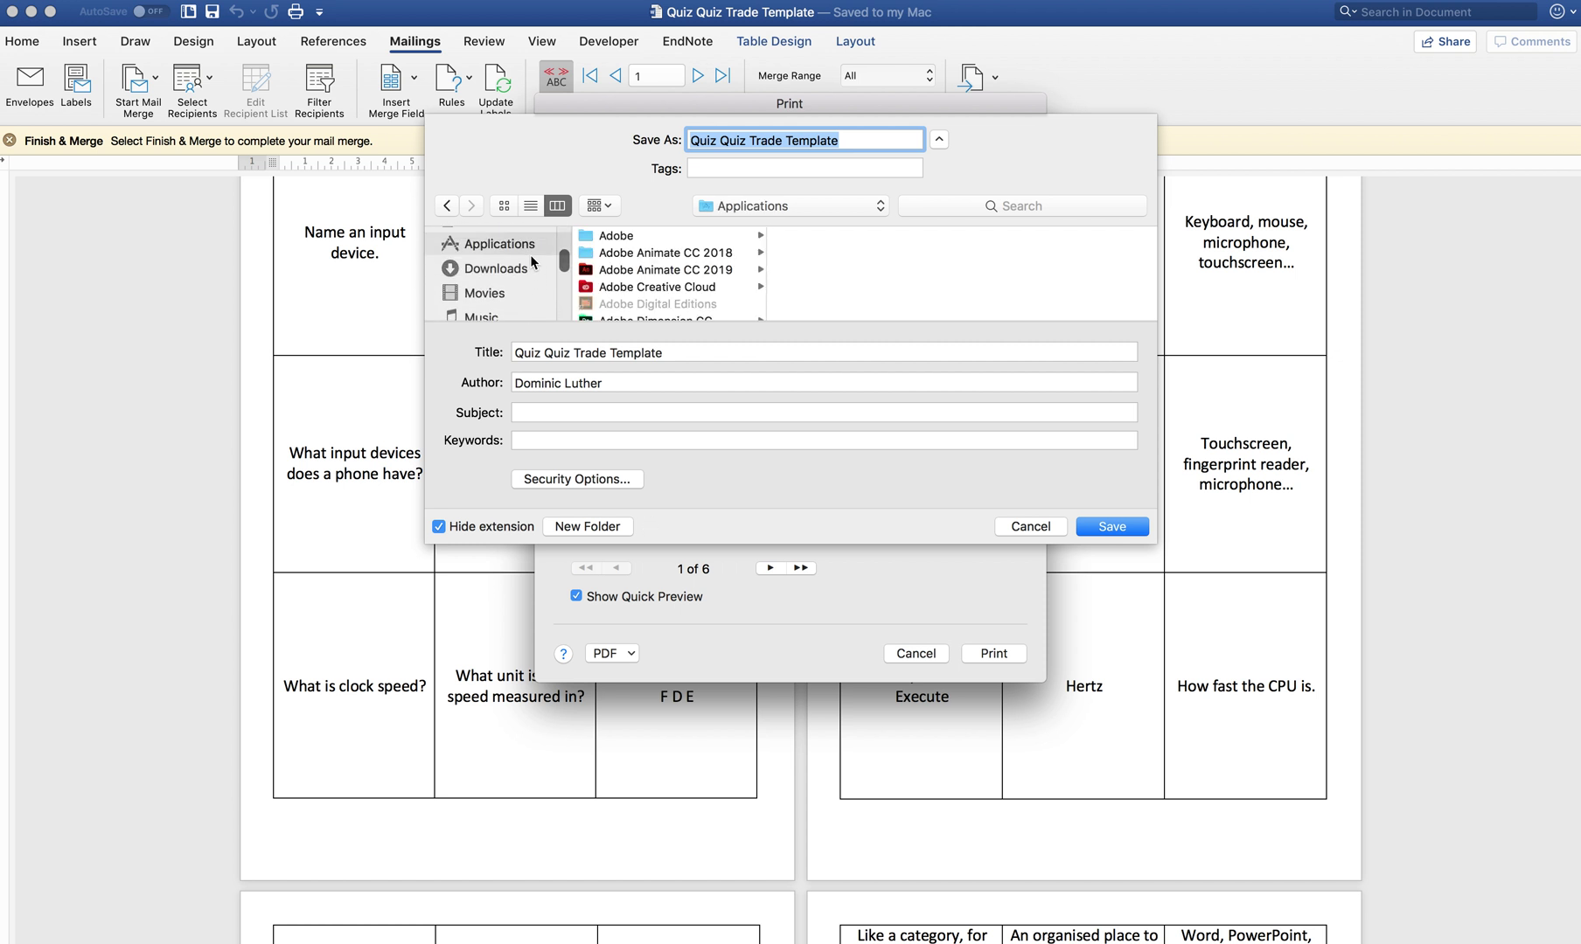
left_click(496, 304)
scroll(681, 291, "down", 5)
scroll(682, 291, "down", 3)
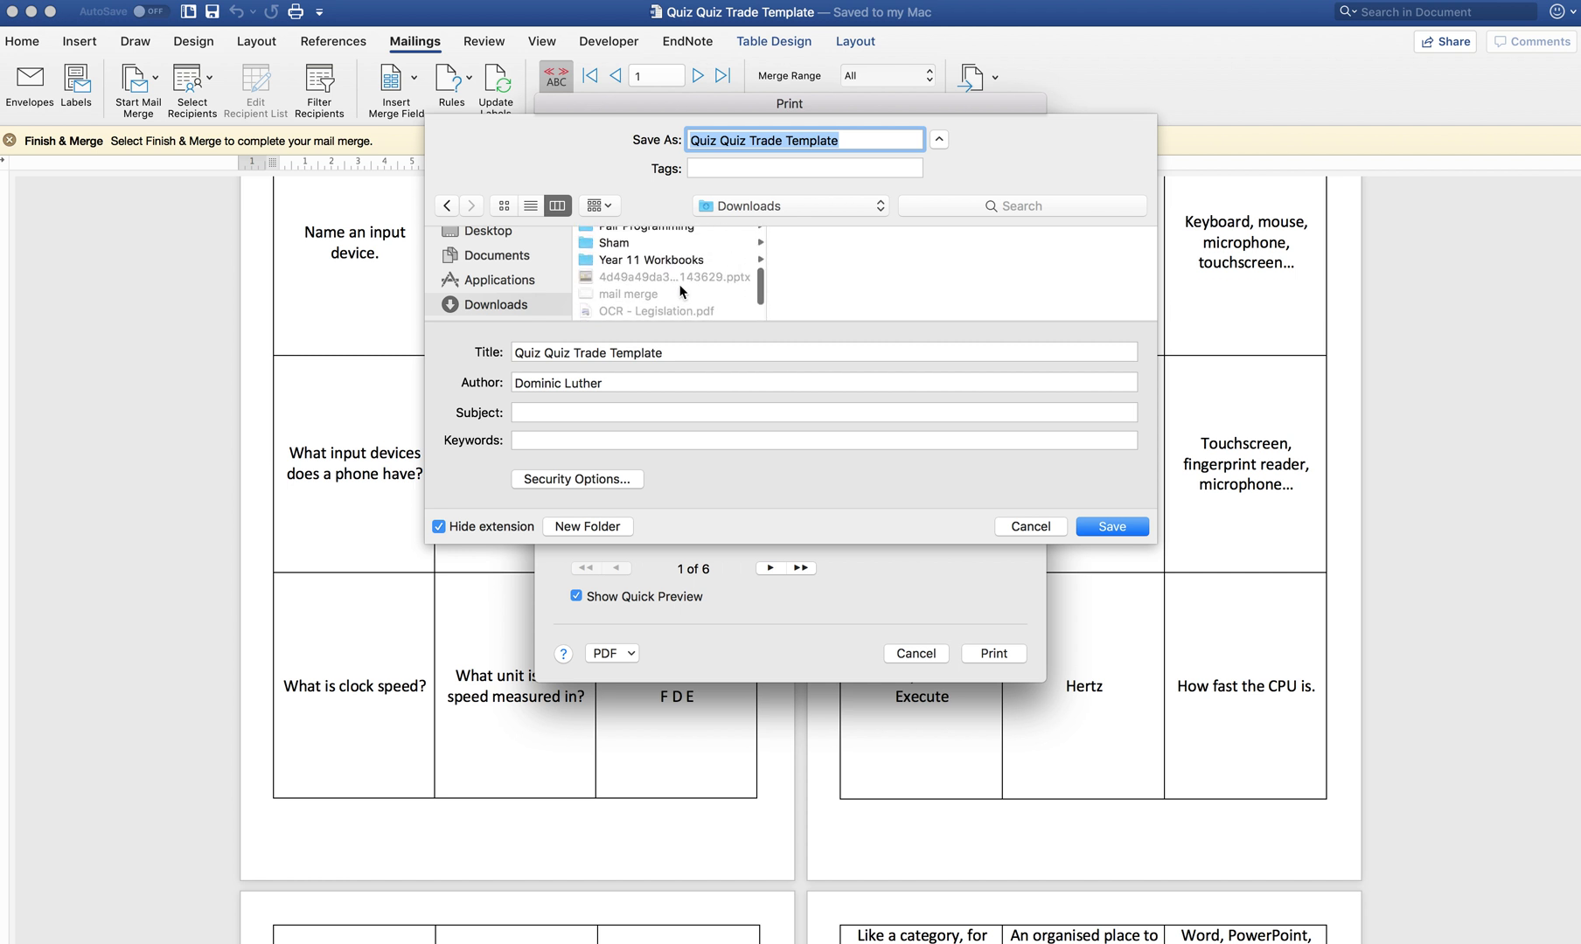
scroll(524, 282, "up", 2)
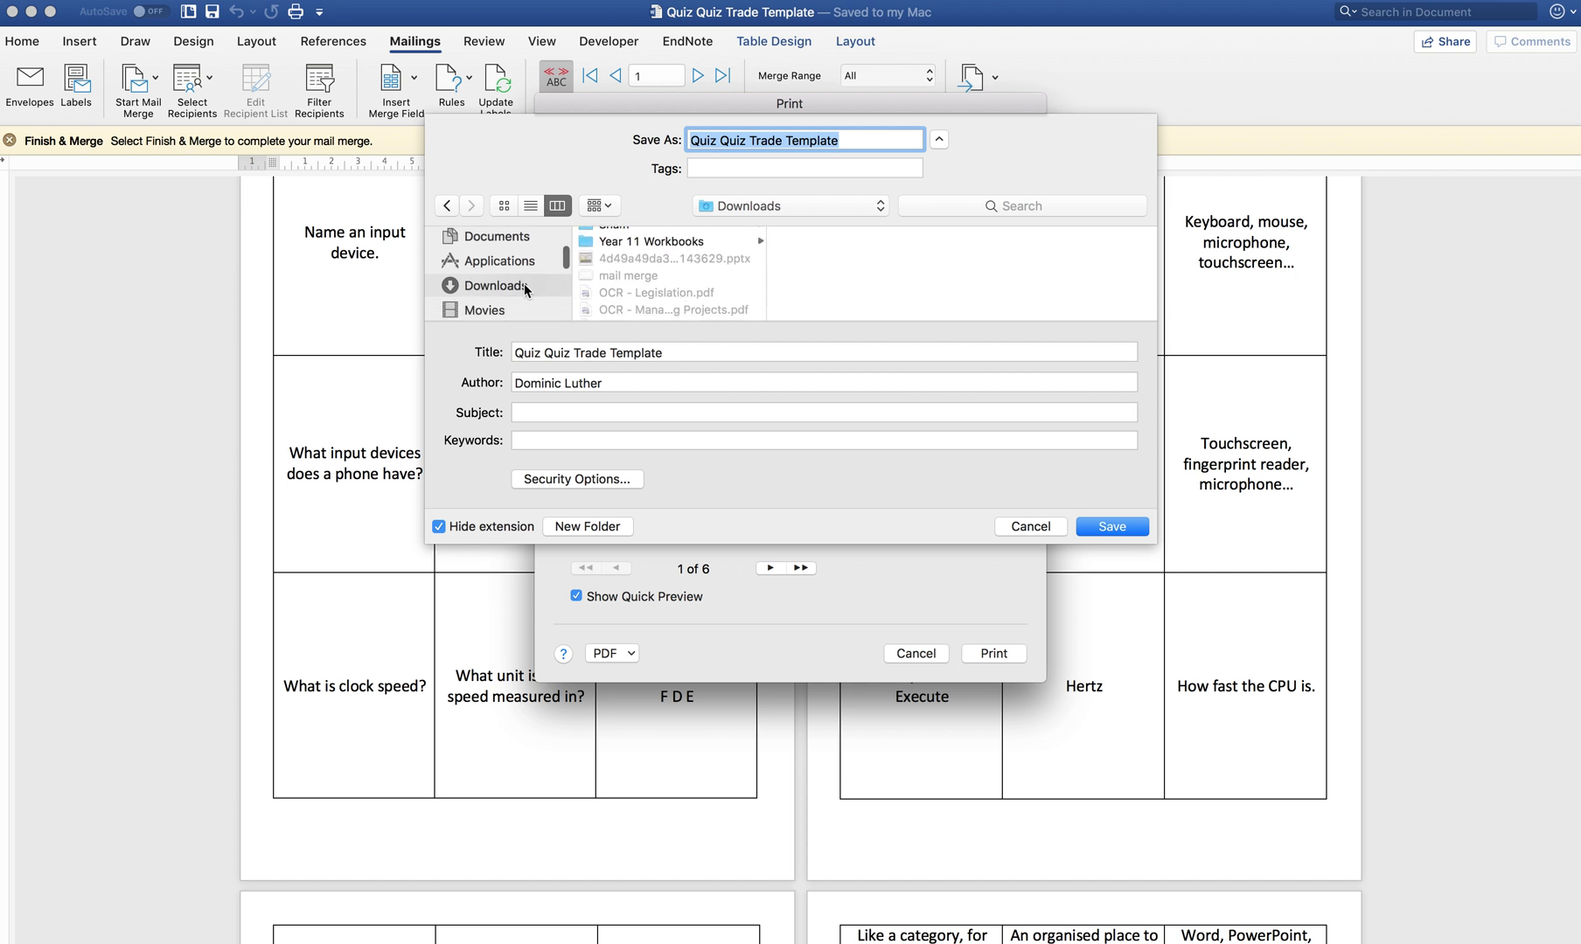
left_click(525, 288)
scroll(648, 282, "down", 3)
left_click(647, 284)
- Save the PDF under the name QQT, and close the Quiz Quiz Trade Template
double_click(835, 140)
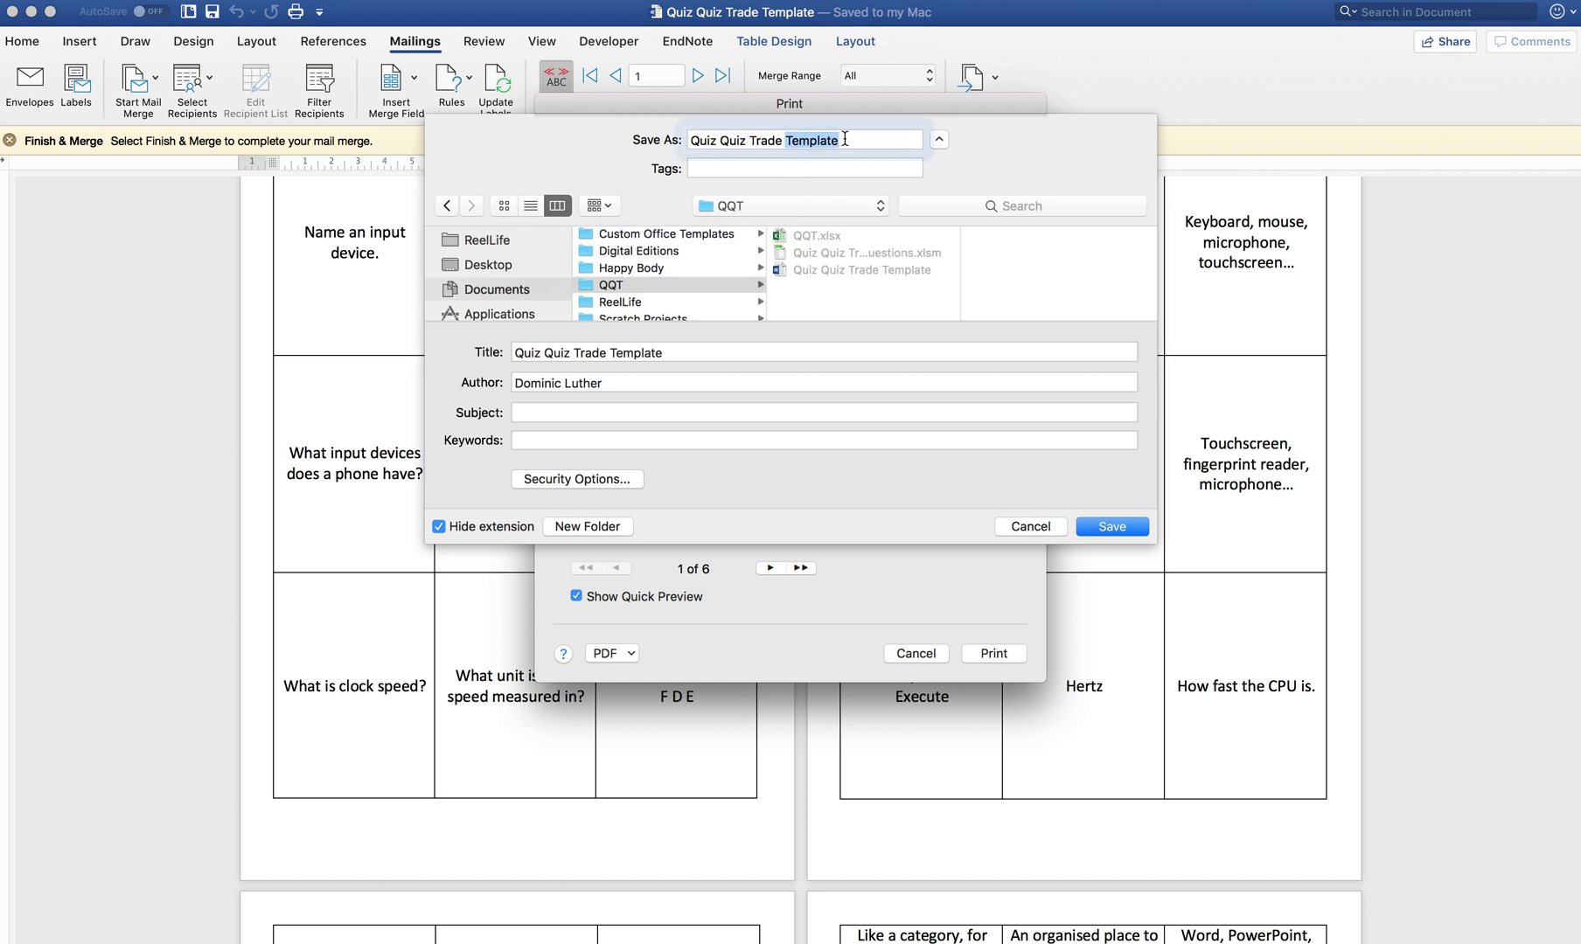
triple_click(845, 140)
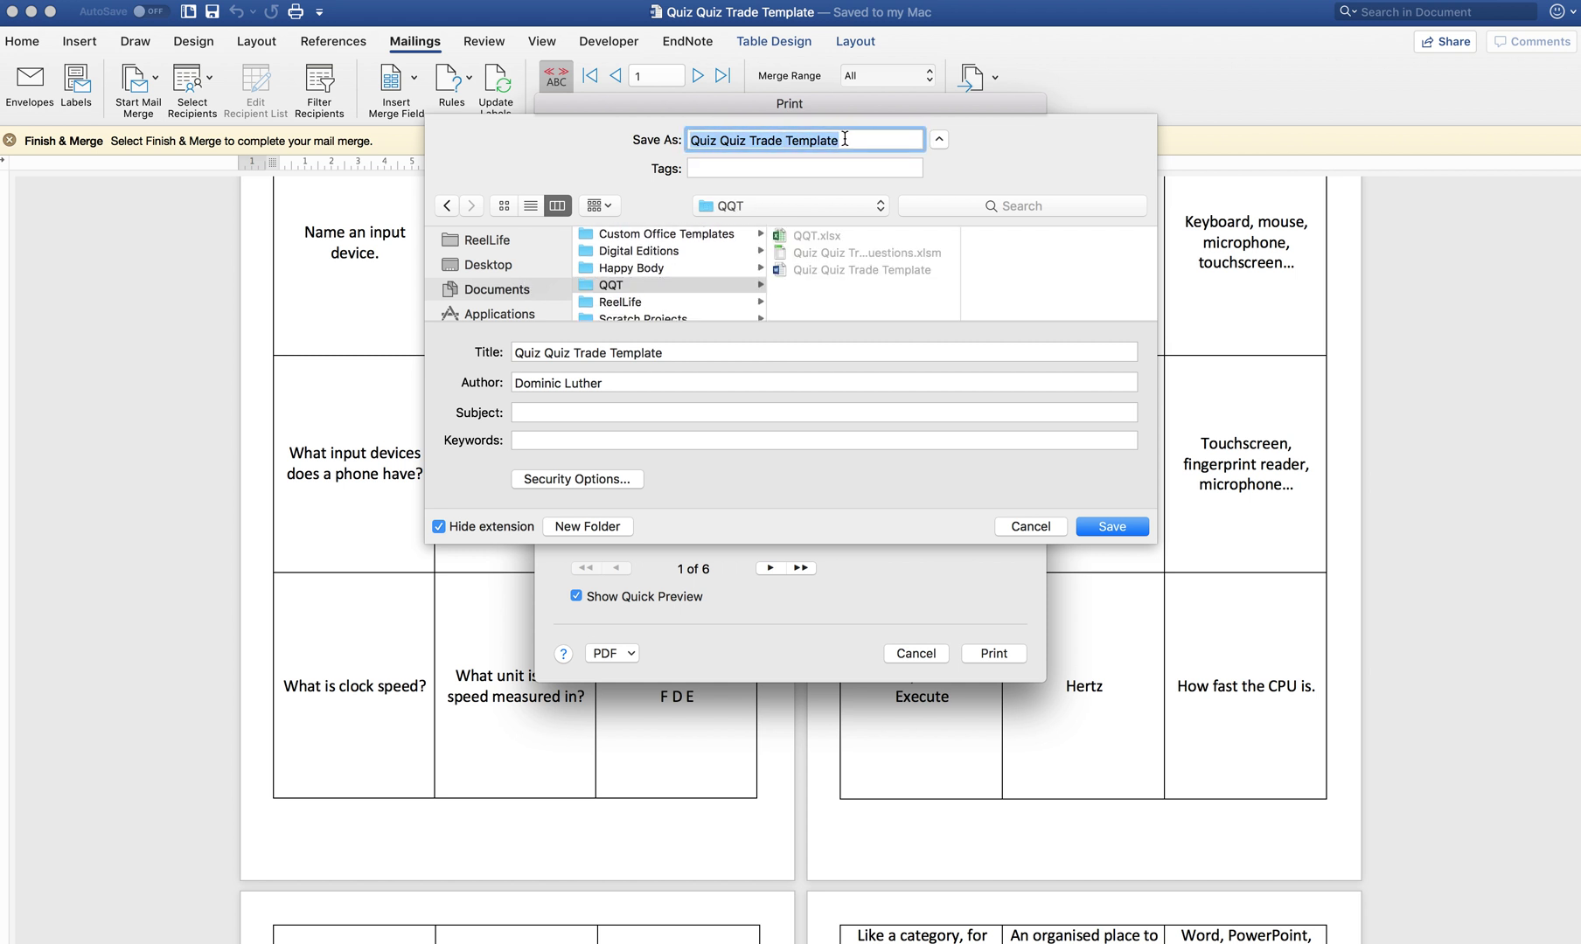
type("QQT")
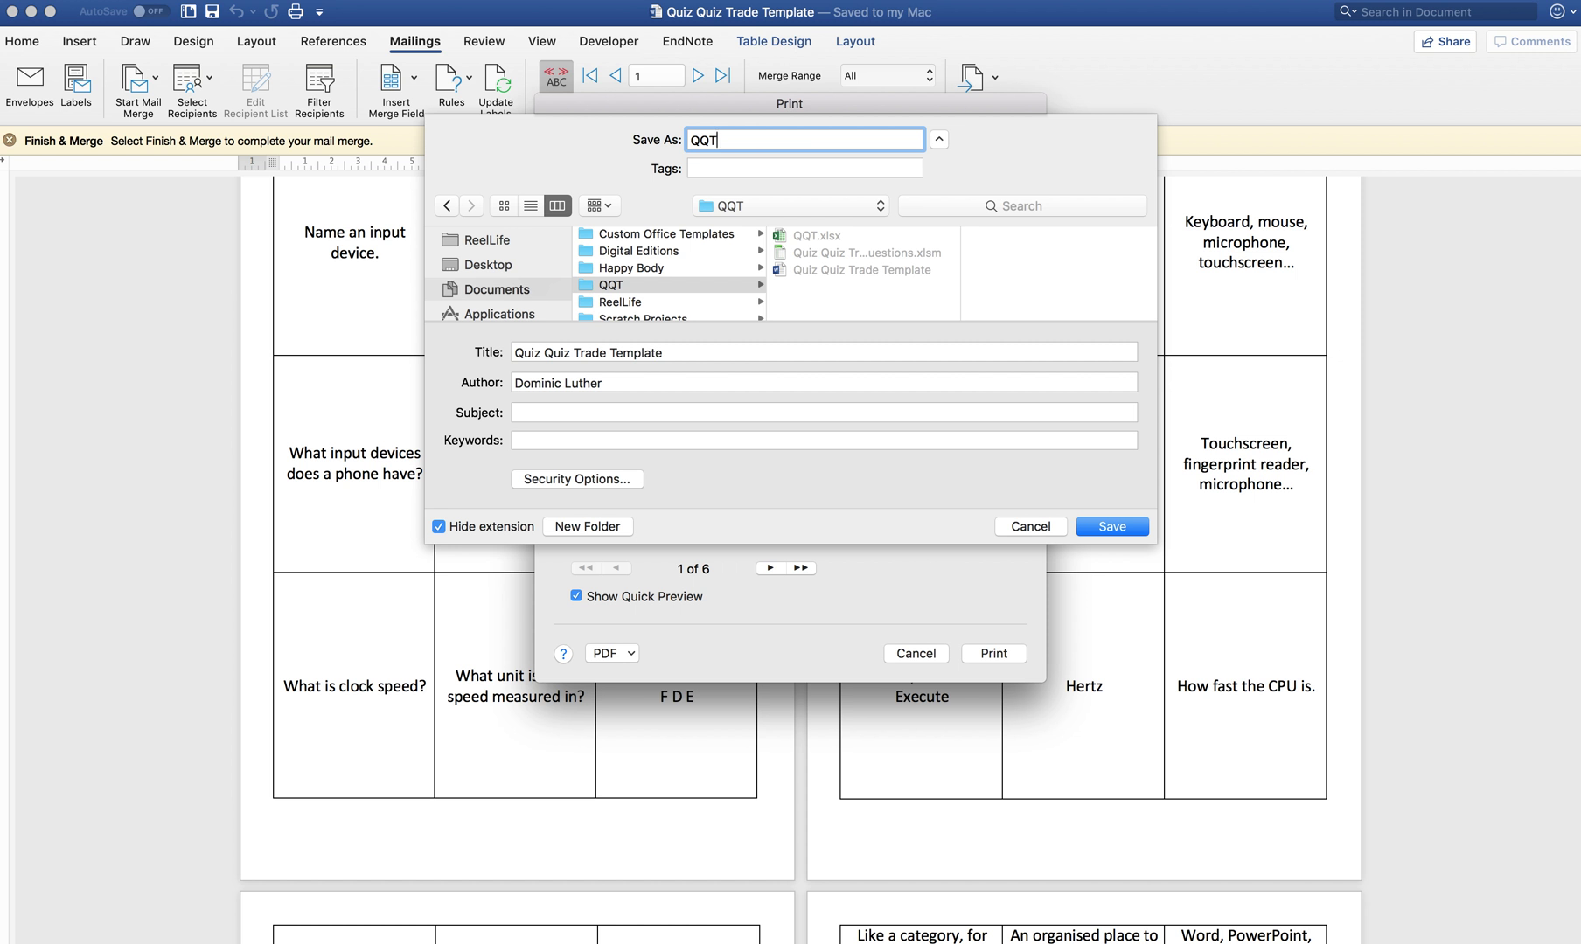
key("Return")
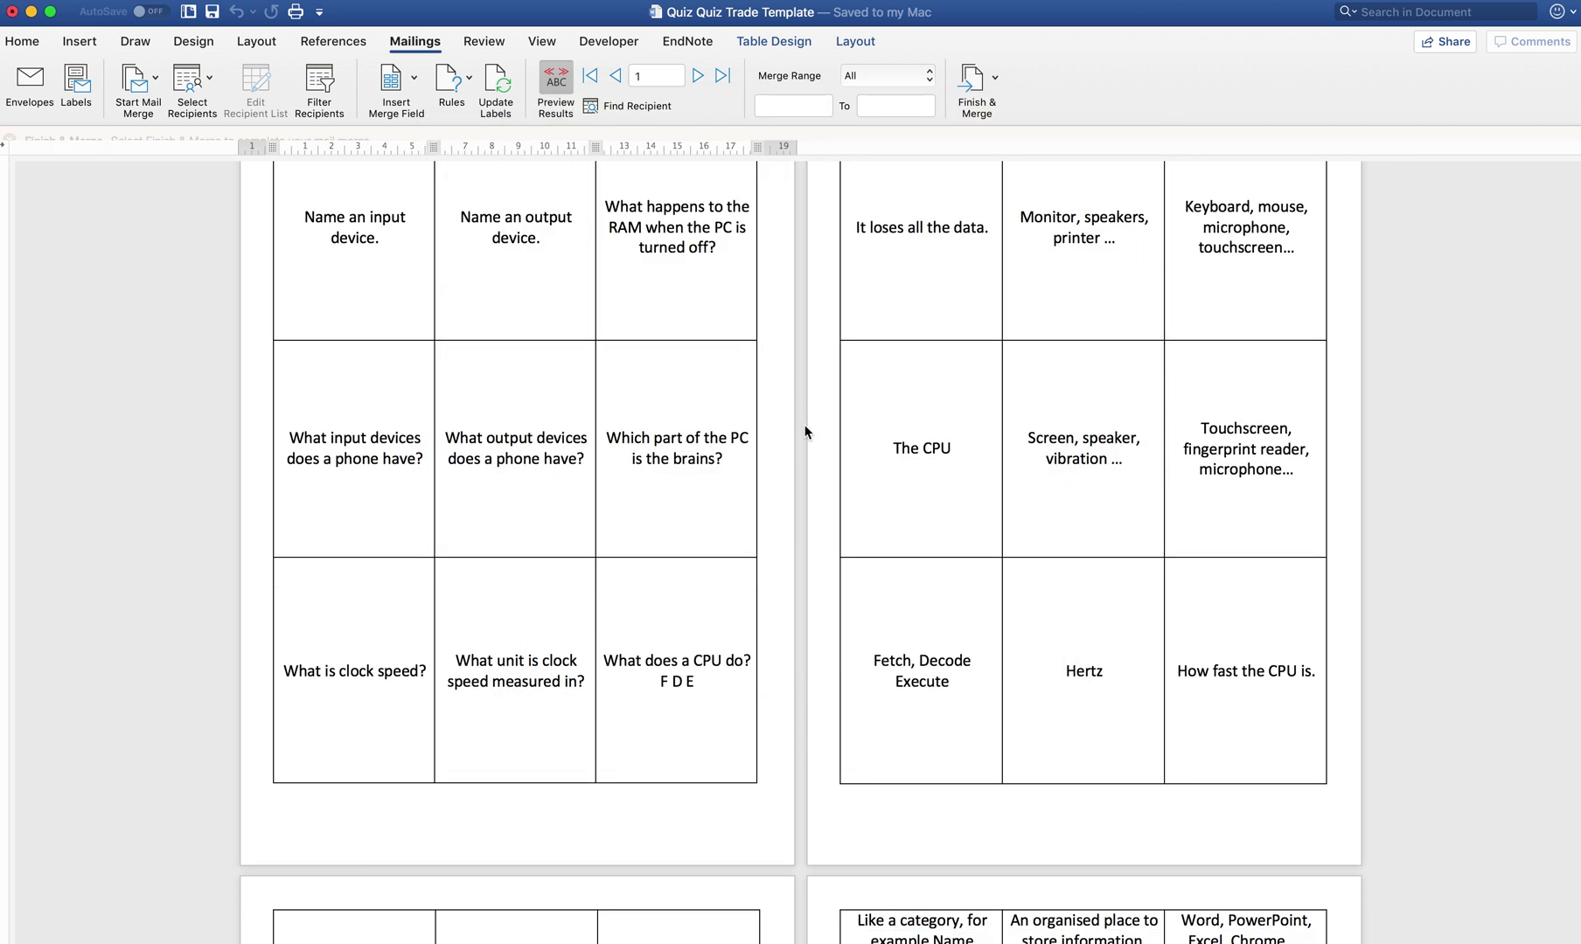
left_click(12, 15)
key("Escape")
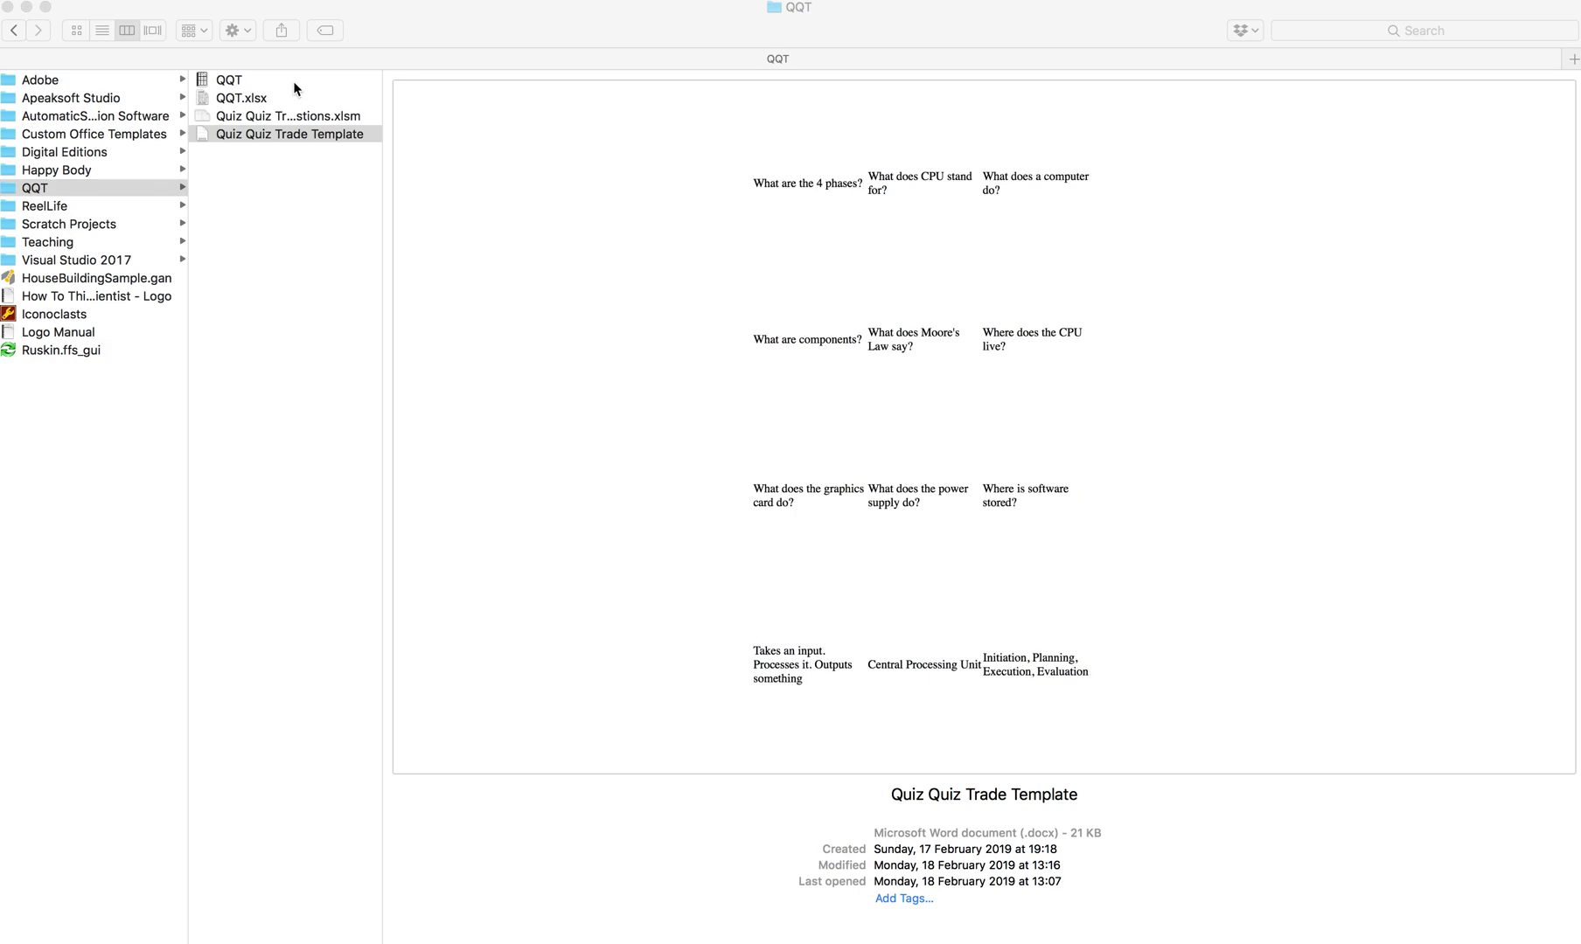
- Open the saved QQT PDF from the QQT folder in Finder and look through its page thumbnails
left_click(296, 80)
double_click(239, 85)
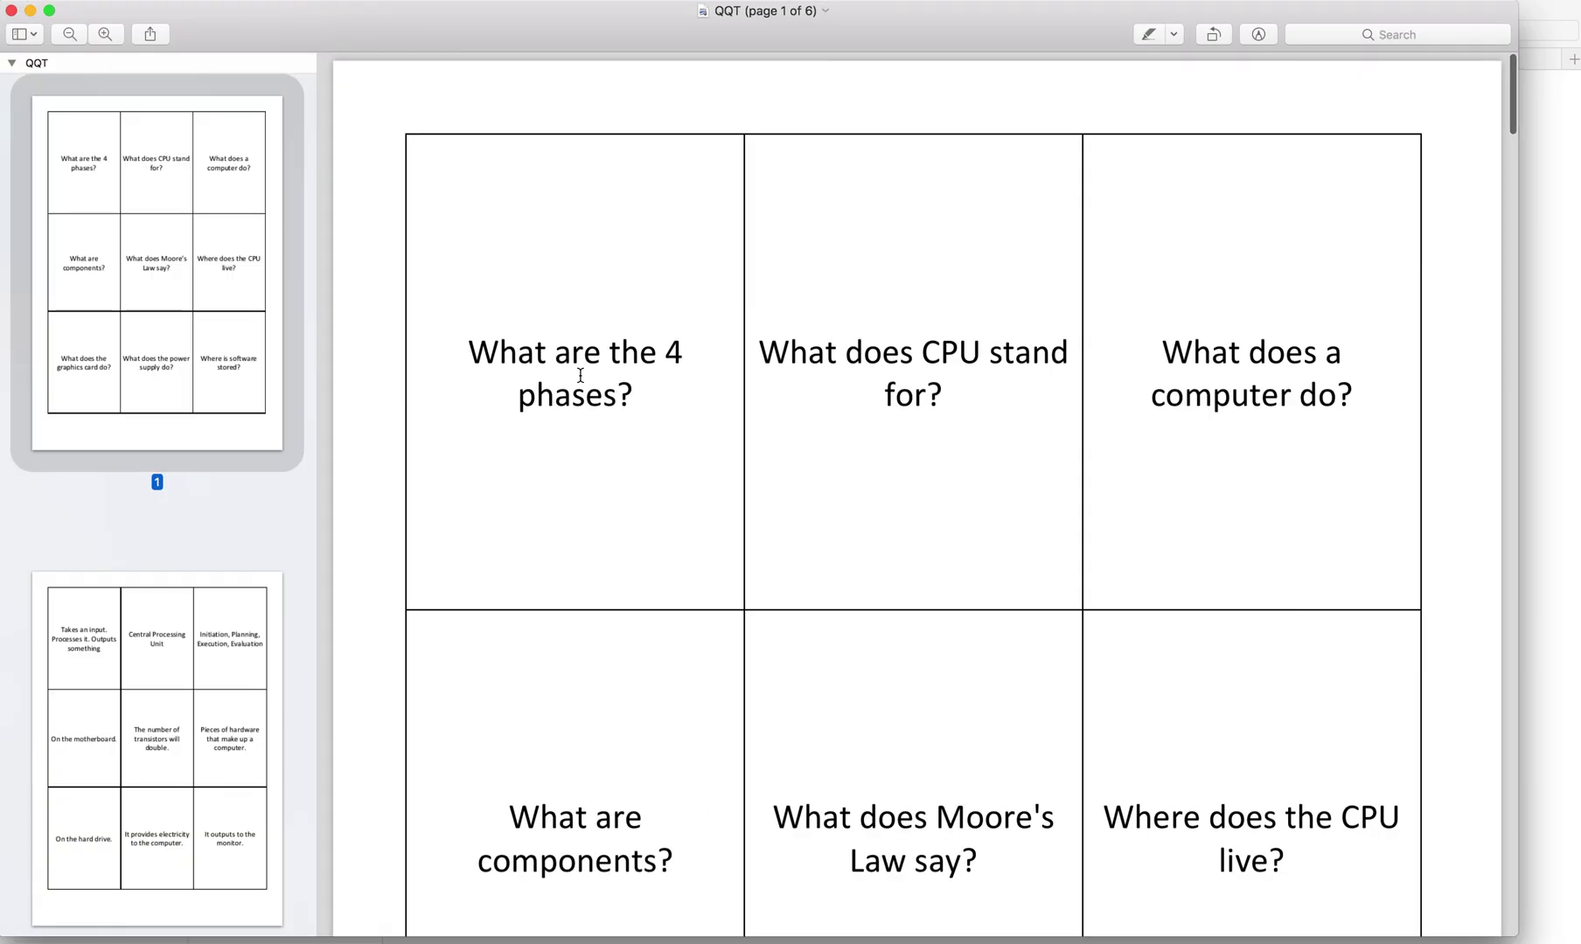
scroll(184, 411, "down", 2)
scroll(184, 411, "down", 15)
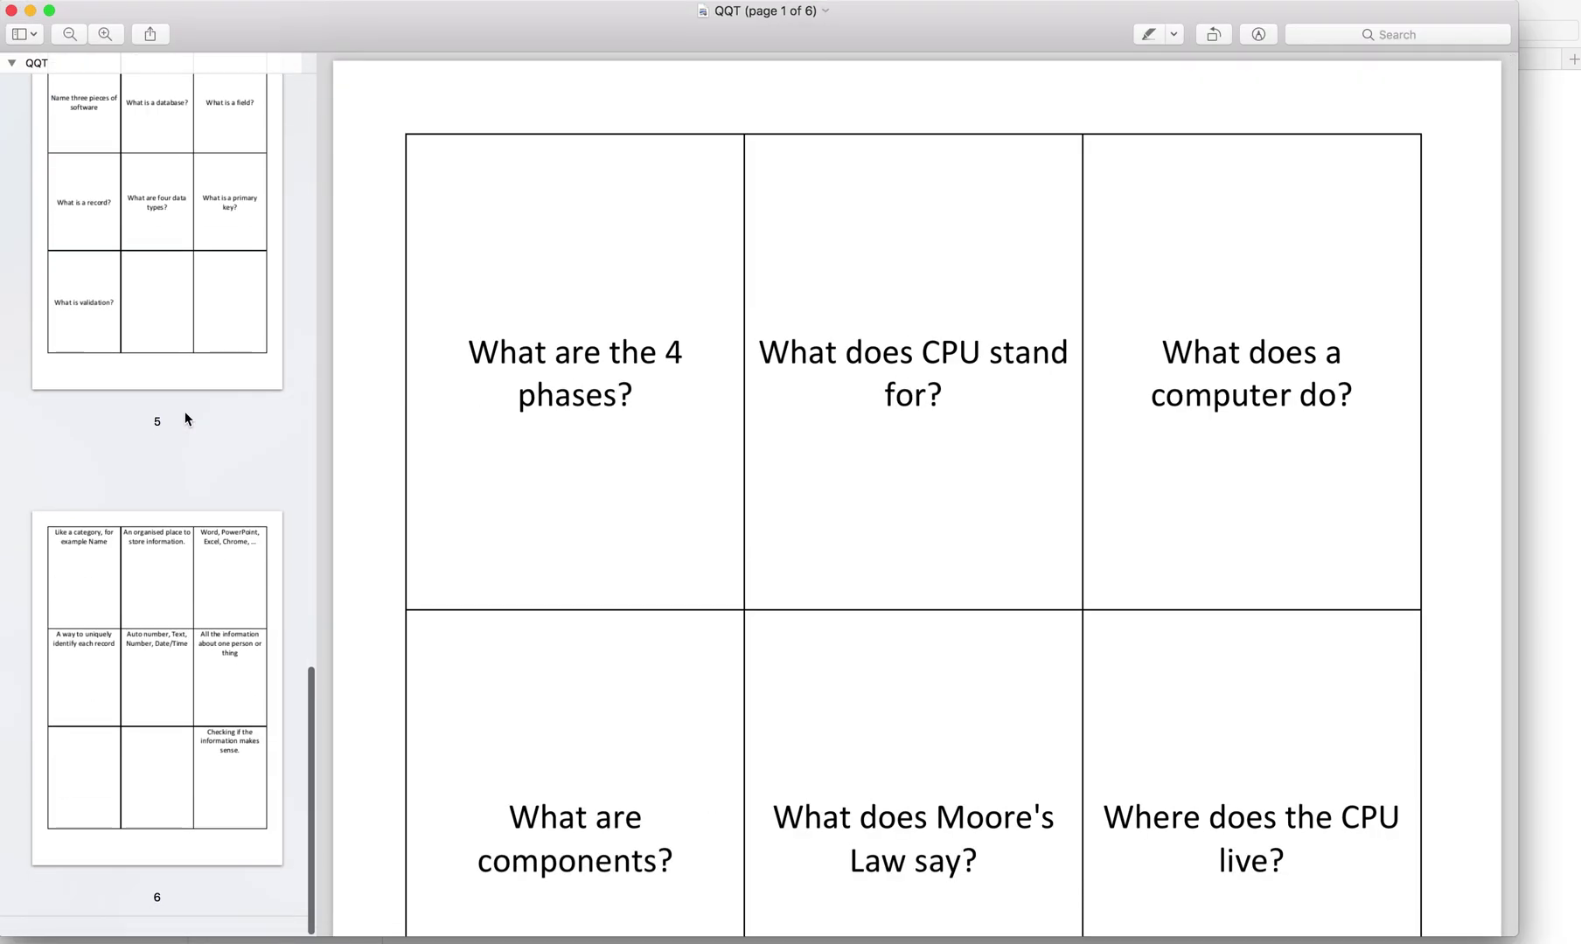